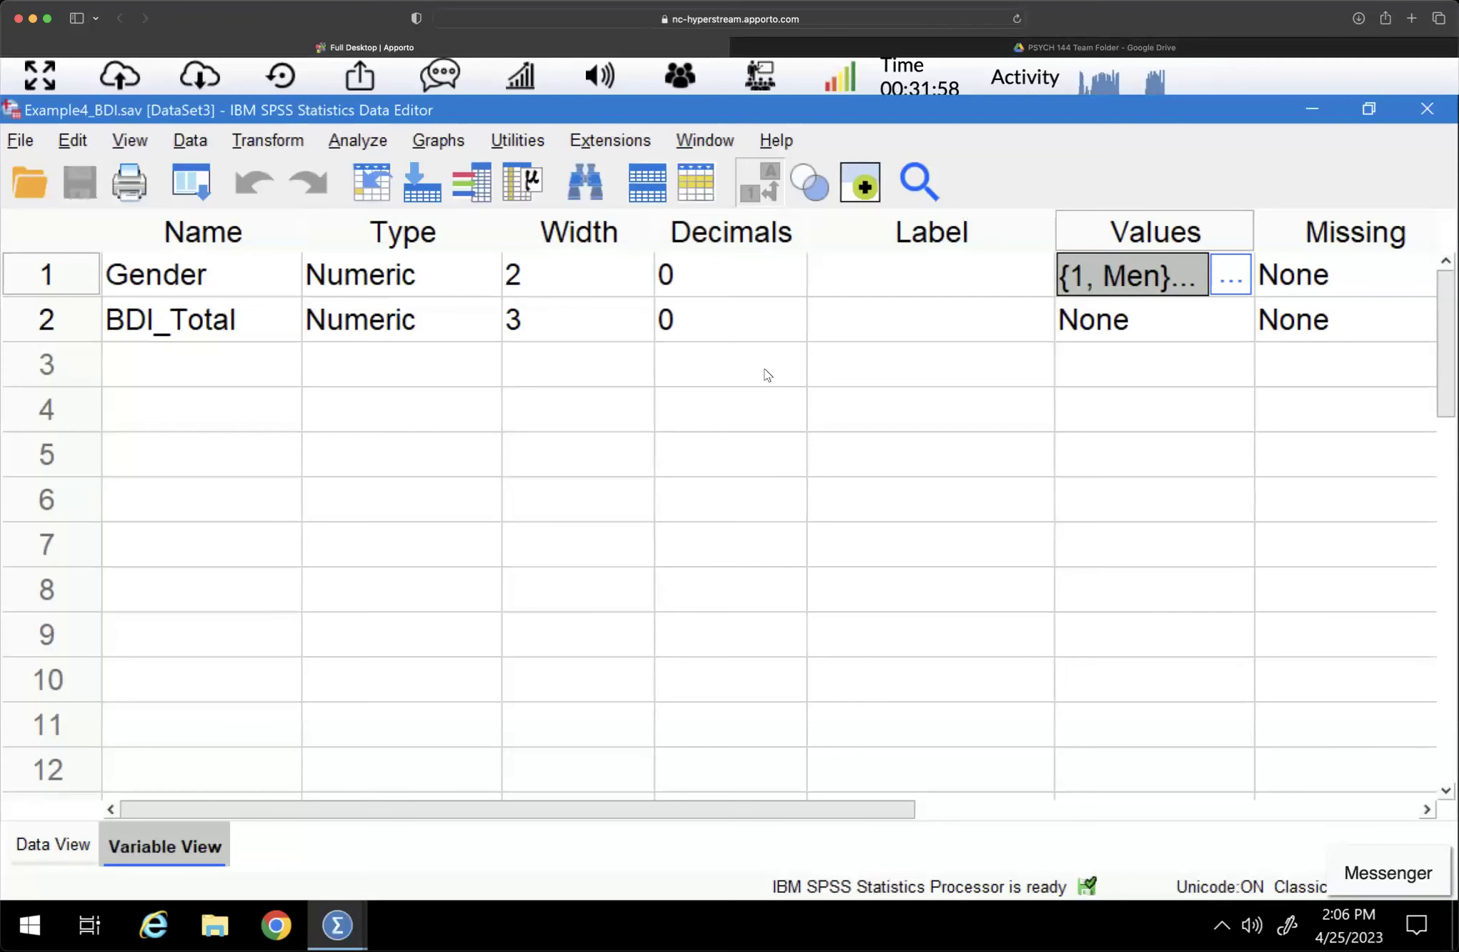
Review the value labels defined for Gender and confirm BDI_Total has none
{"action": "left_click", "coordinate": [1231, 273]}
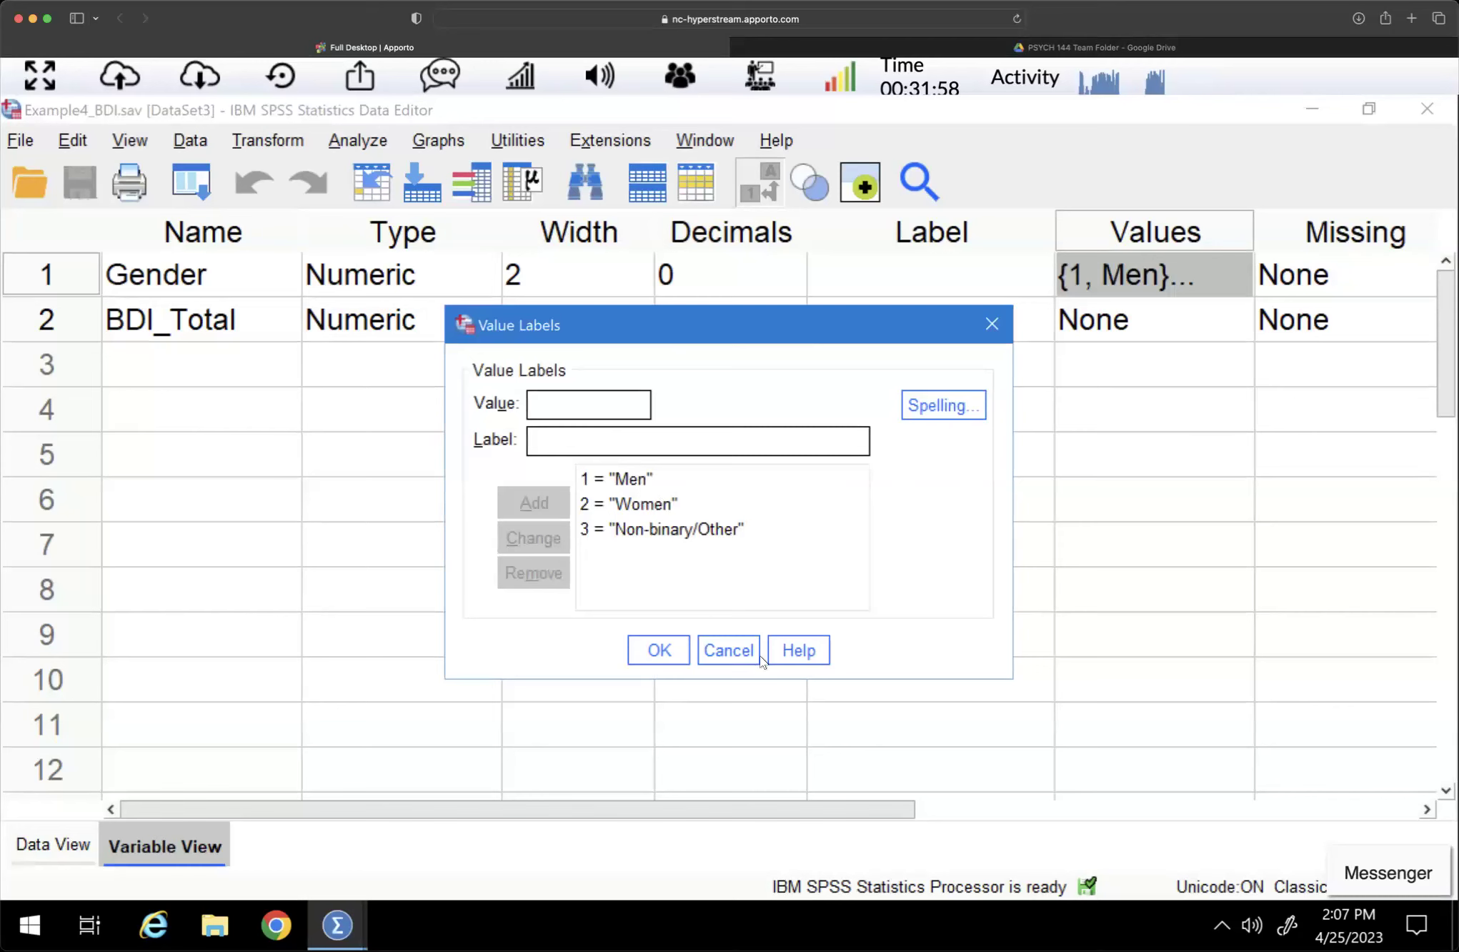
{"action": "left_click", "coordinate": [736, 649]}
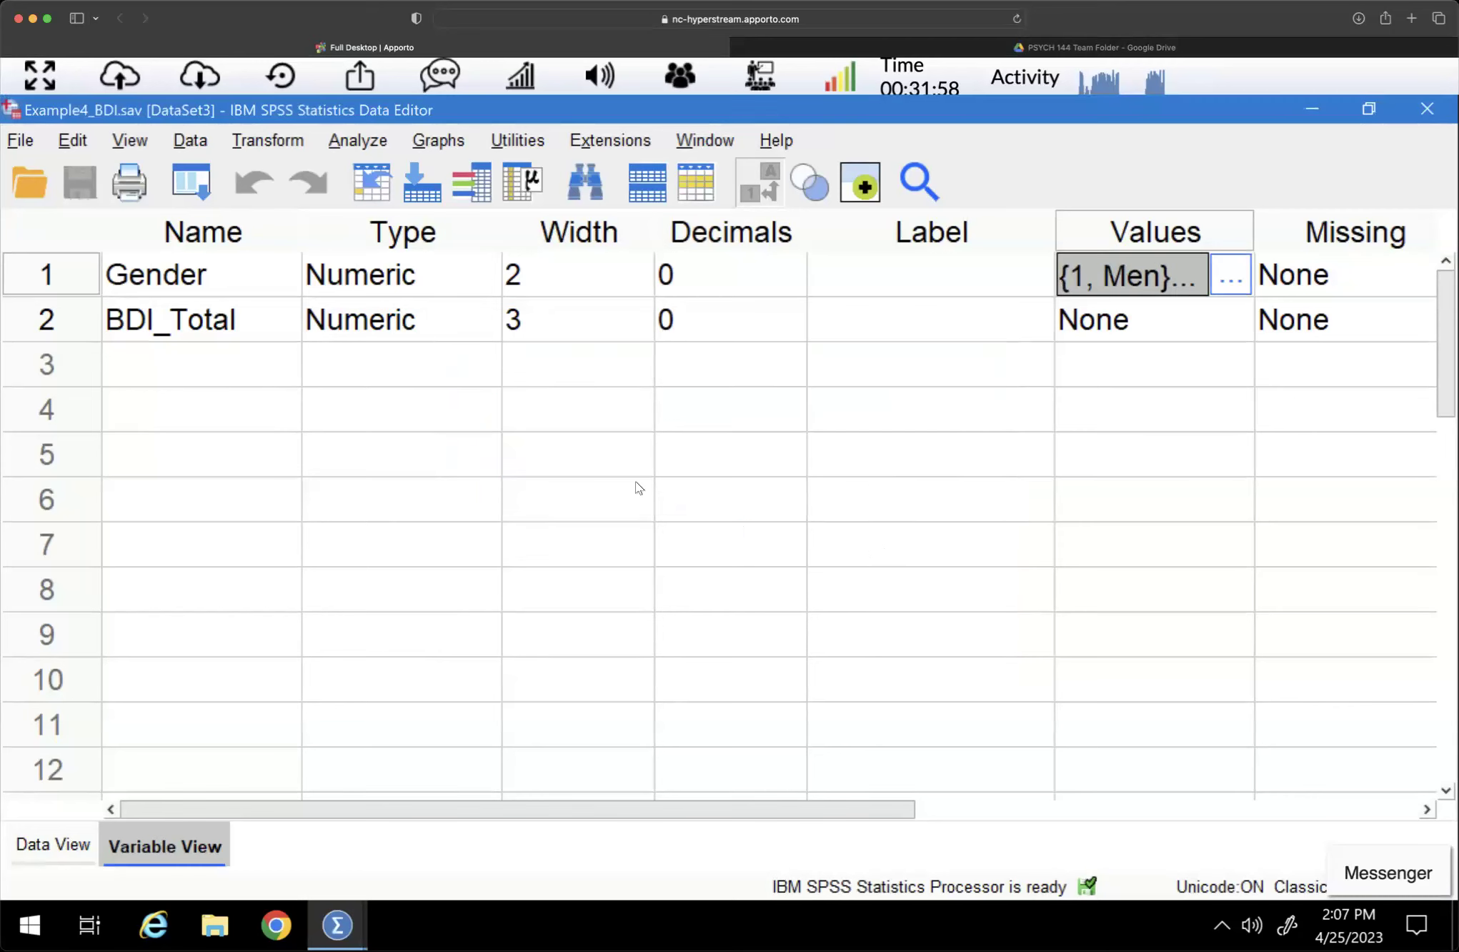
{"action": "left_click", "coordinate": [63, 328]}
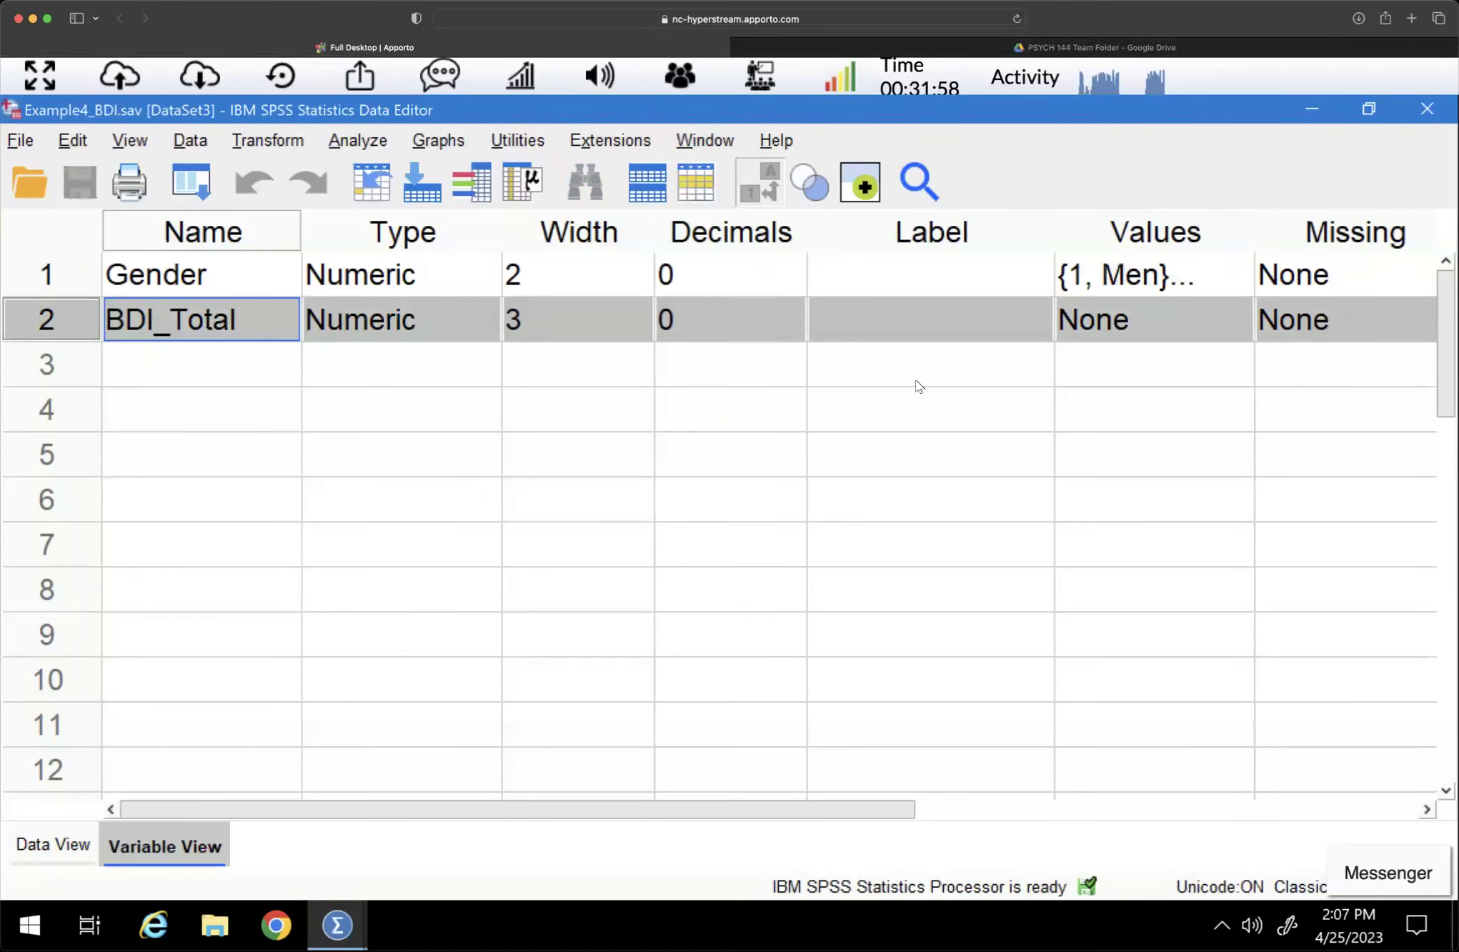
{"action": "double_click", "coordinate": [1238, 278]}
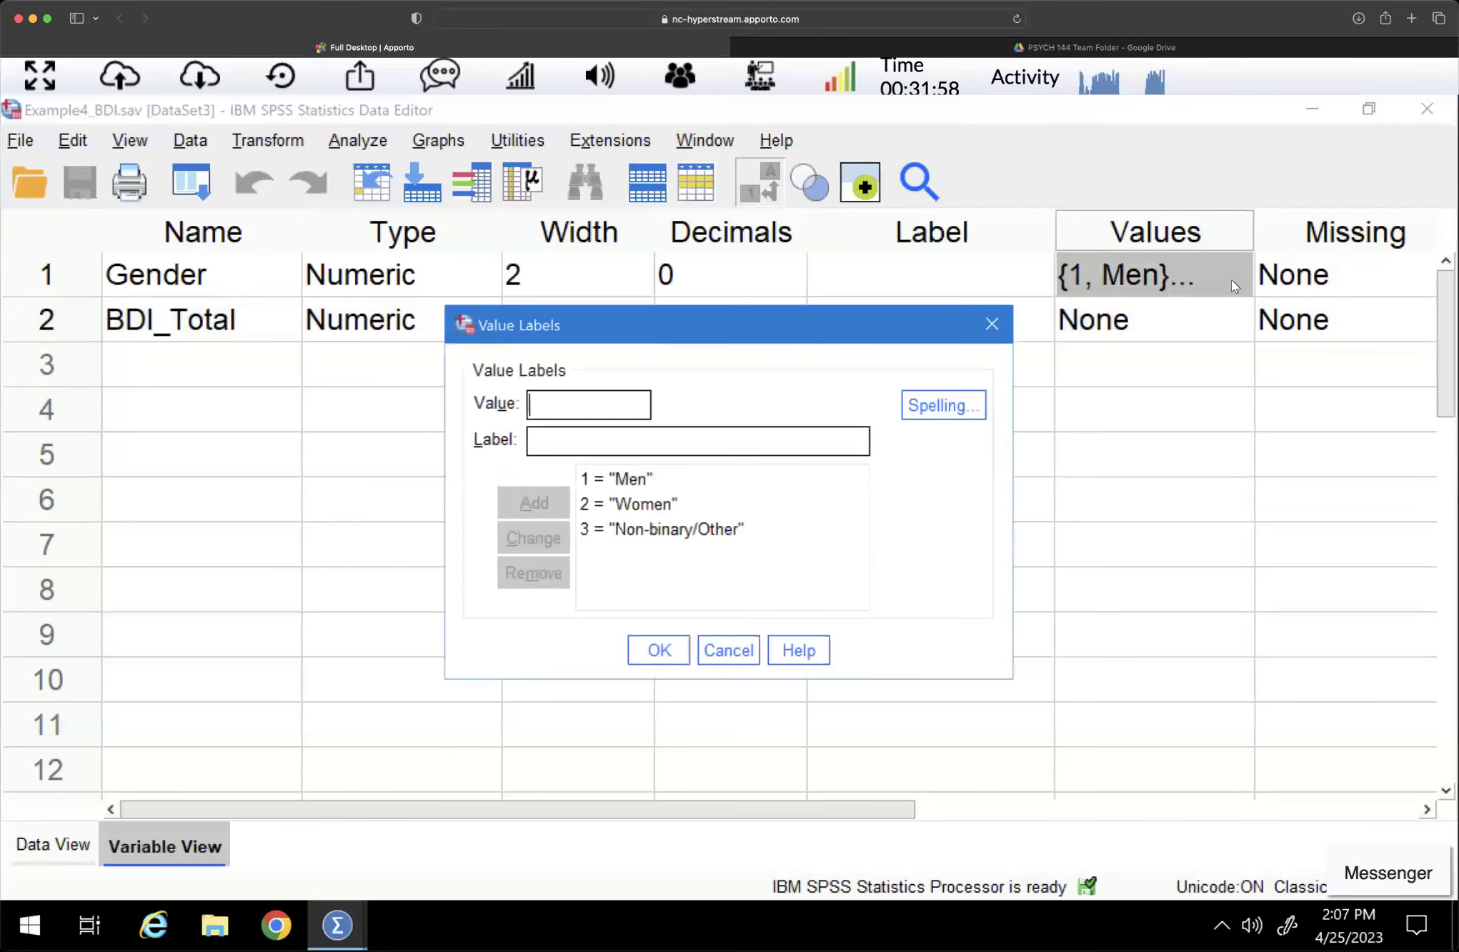
{"action": "left_click", "coordinate": [733, 649]}
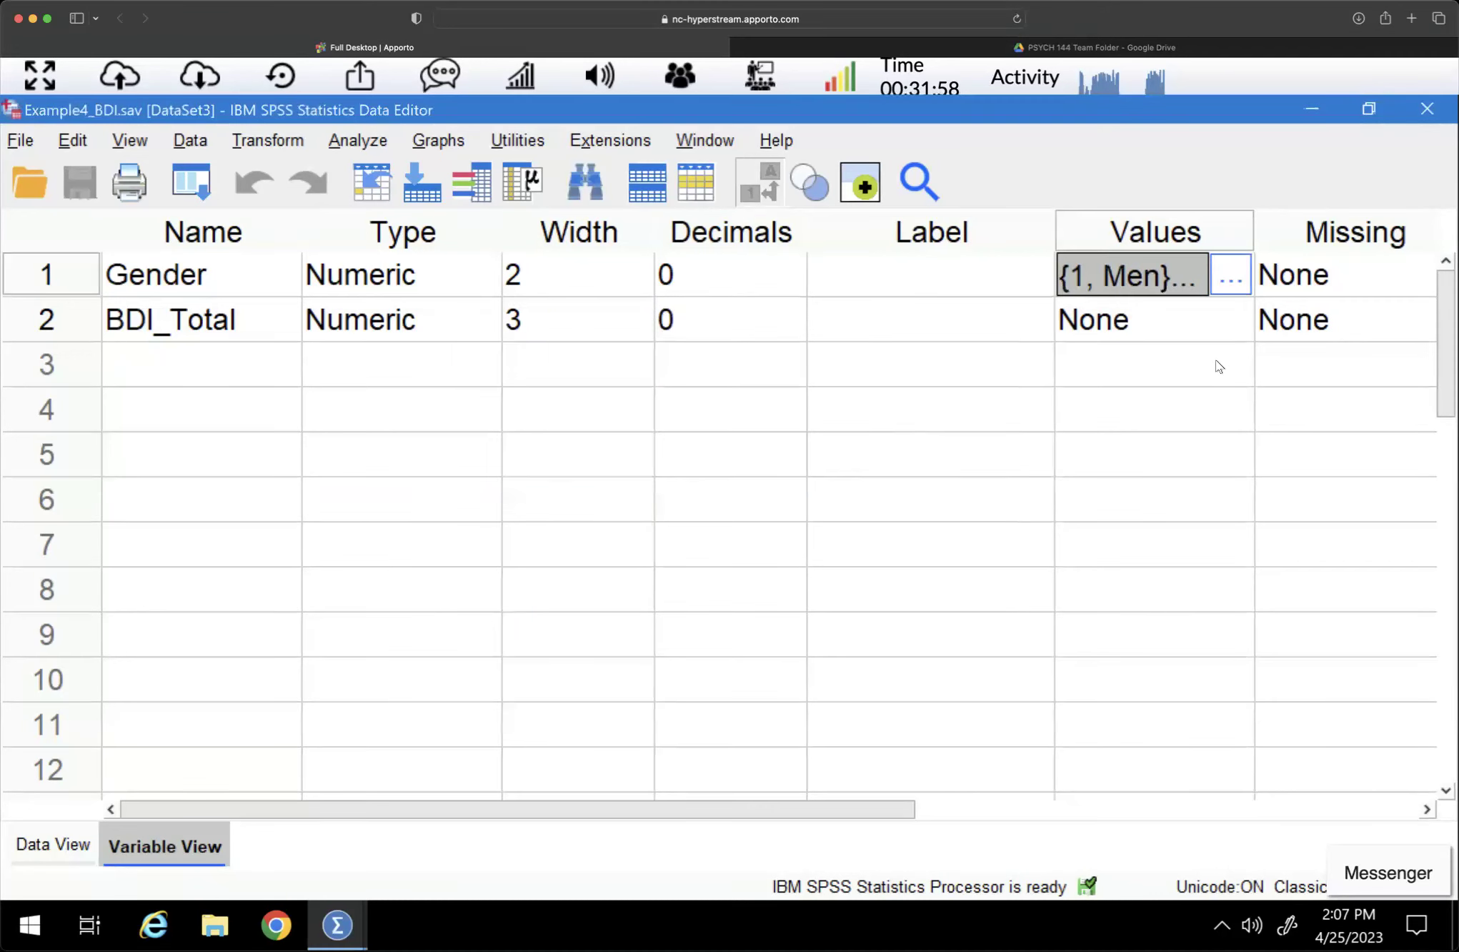
{"action": "double_click", "coordinate": [1232, 322]}
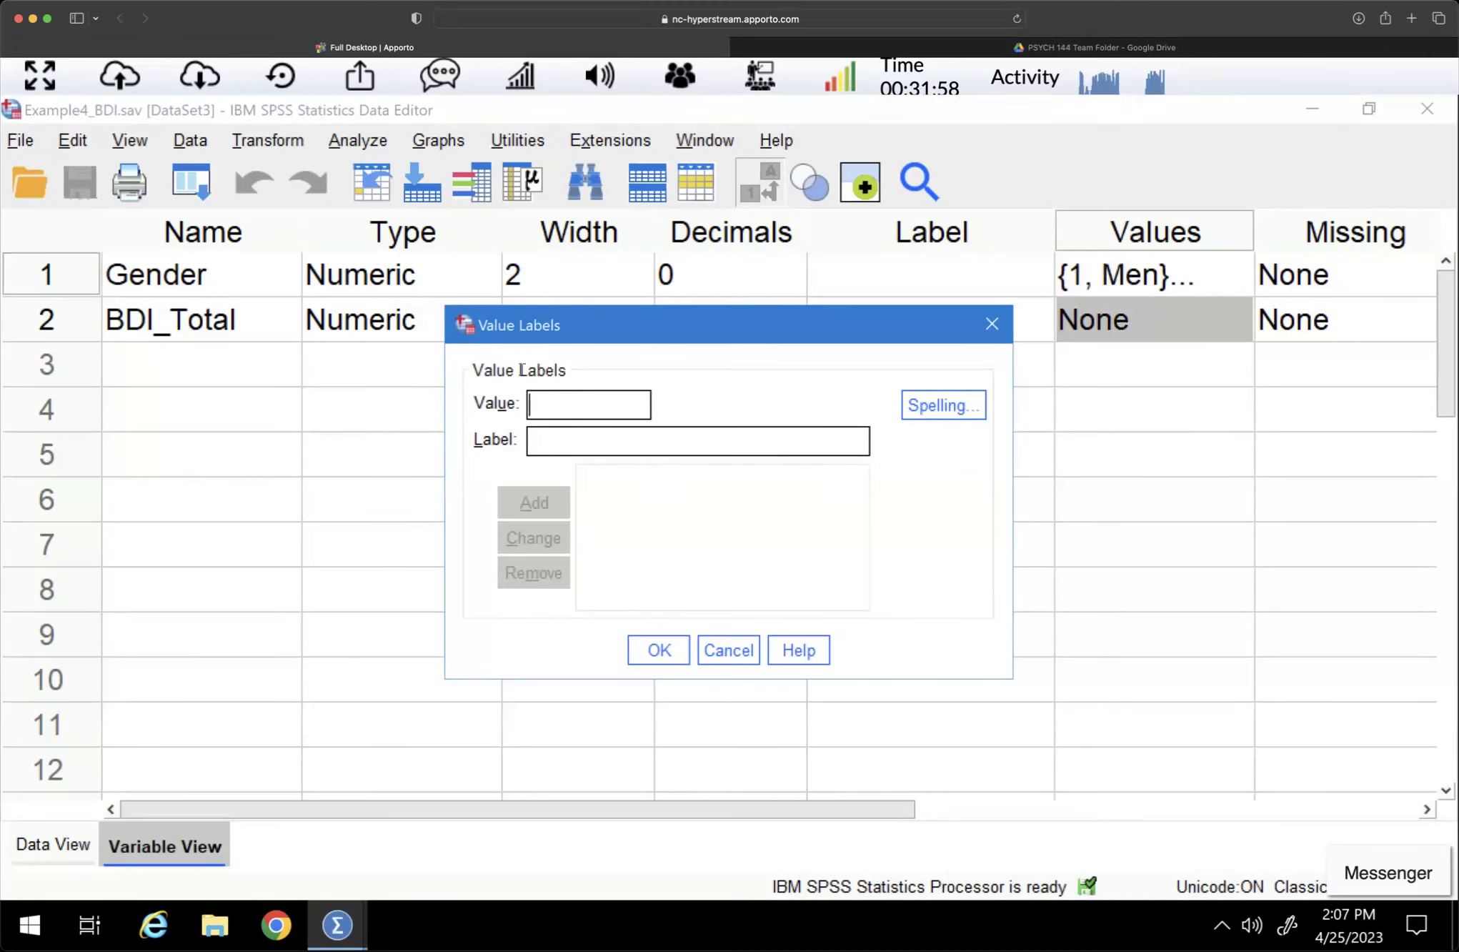
{"action": "left_click", "coordinate": [728, 649]}
{"action": "left_click", "coordinate": [82, 317]}
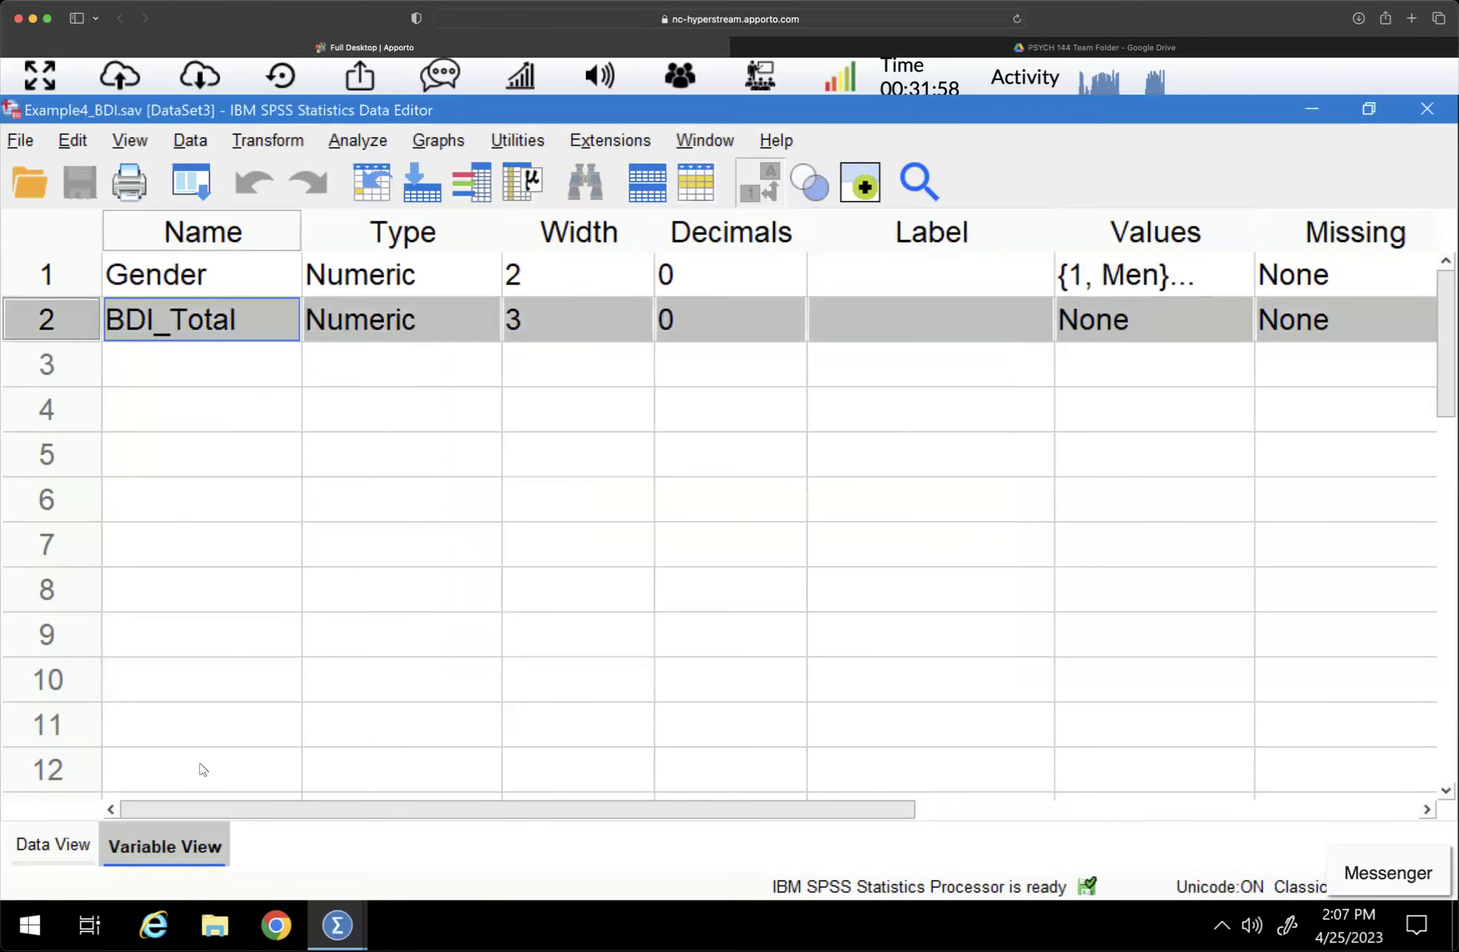
{"action": "left_click_drag", "start_coordinate": [151, 807], "coordinate": [728, 786]}
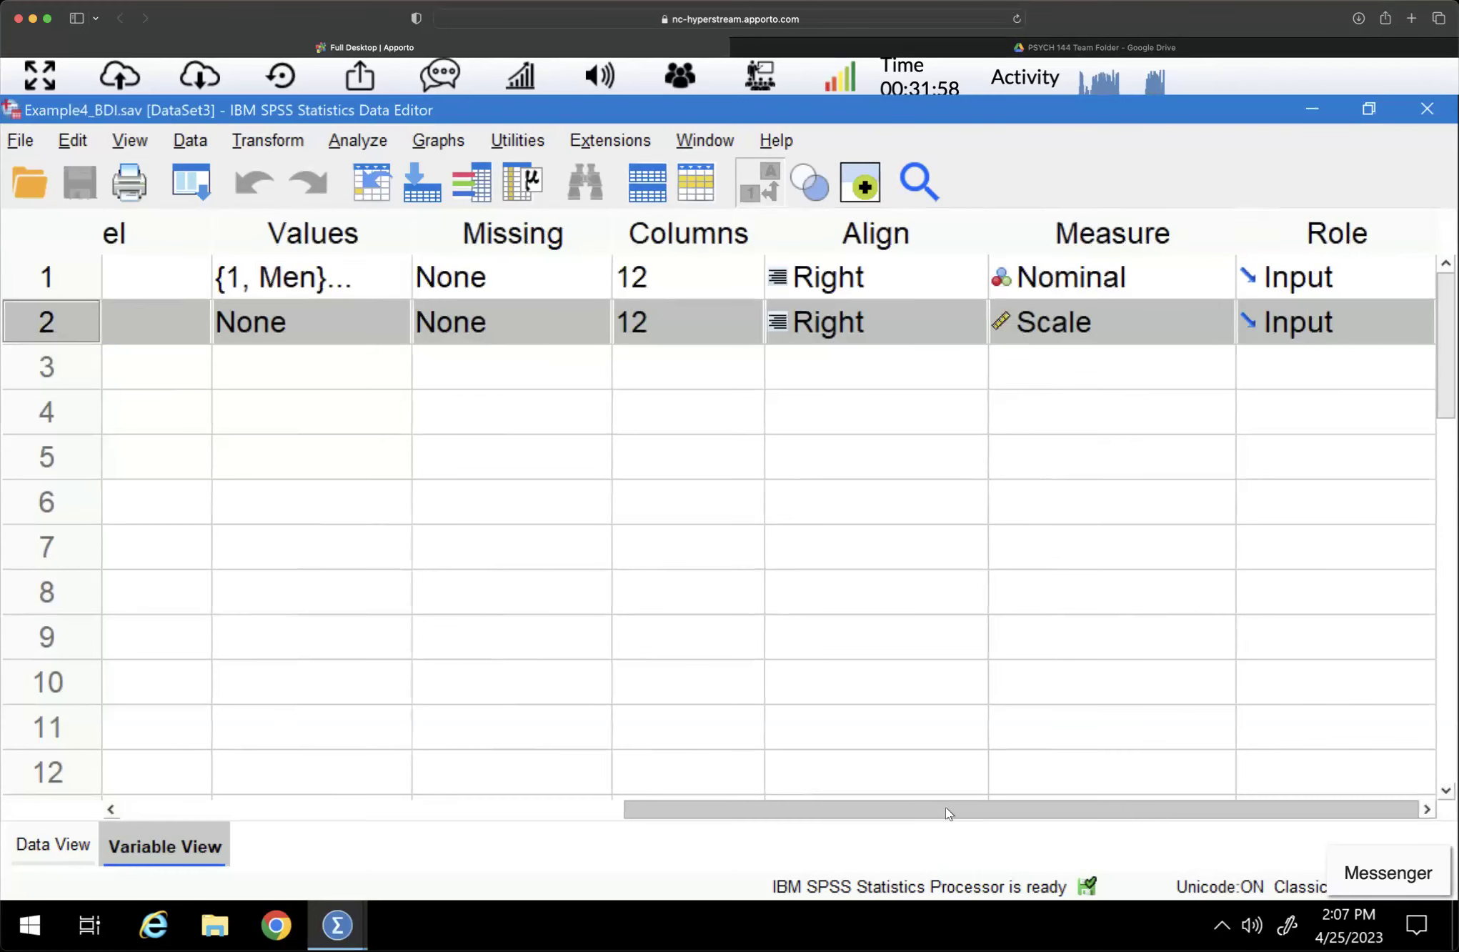
{"action": "left_click_drag", "start_coordinate": [945, 807], "coordinate": [280, 835]}
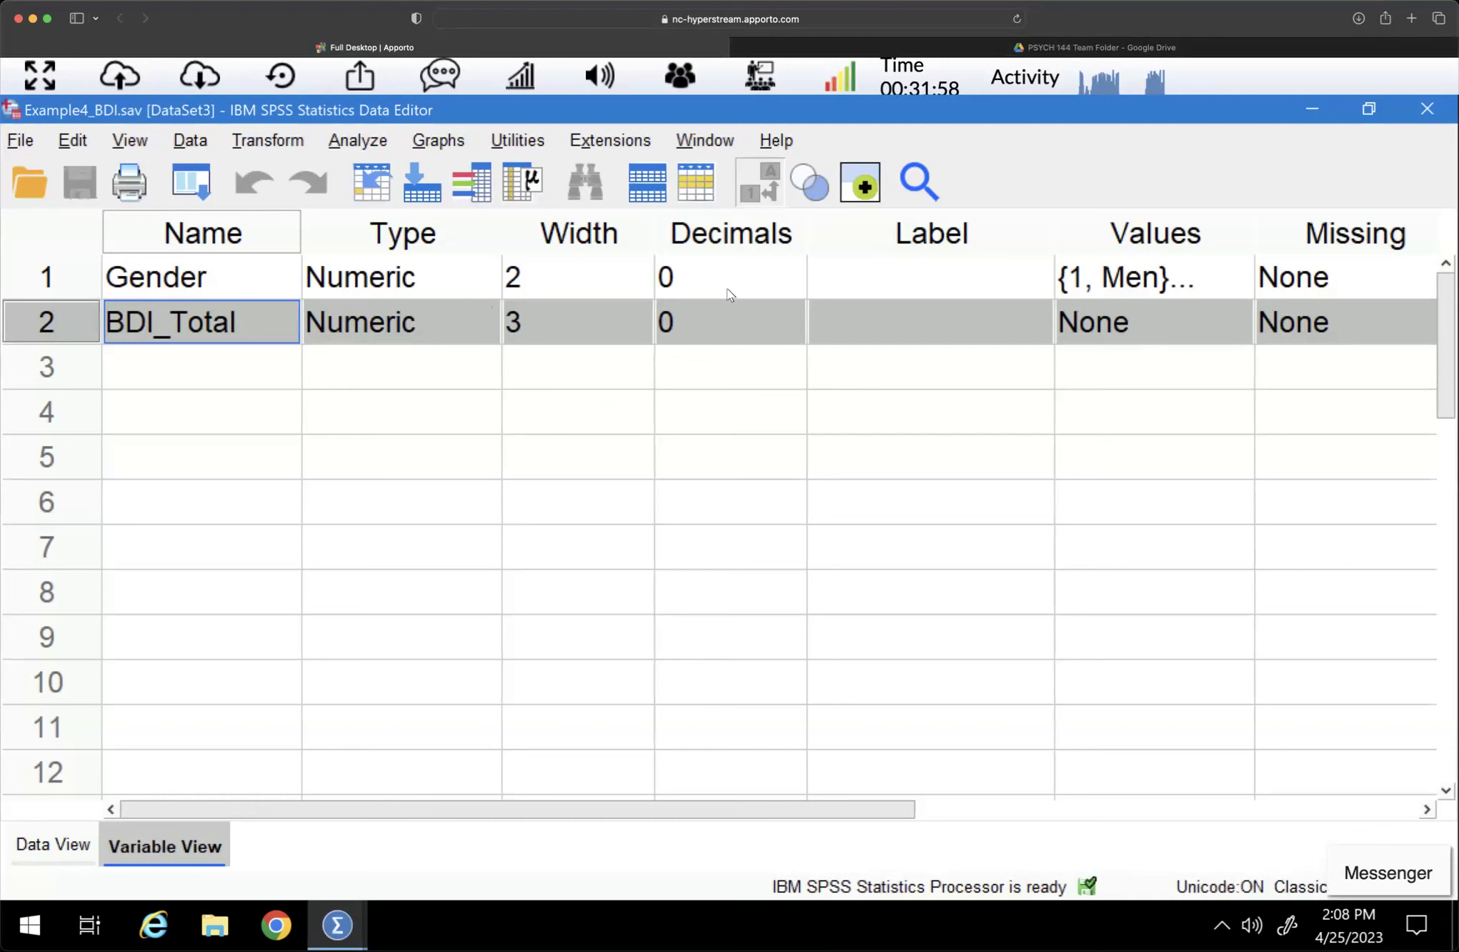
Open One-Way ANOVA with BDI_Total as dependent, Gender as factor, and effect size estimation ticked
{"action": "left_click", "coordinate": [357, 140]}
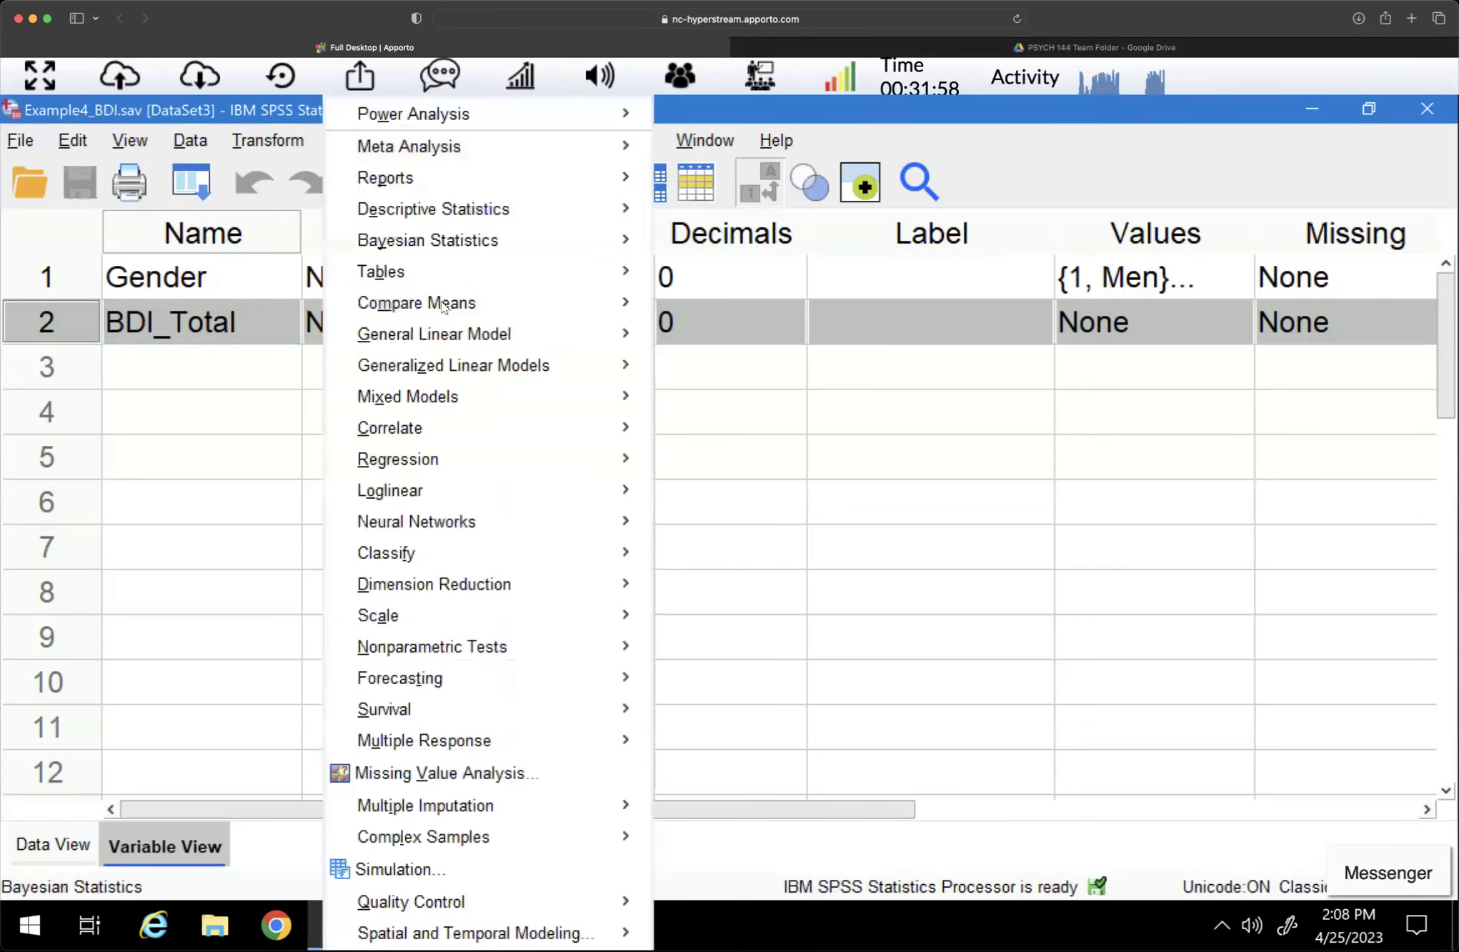
{"action": "mouse_move", "coordinate": [443, 306]}
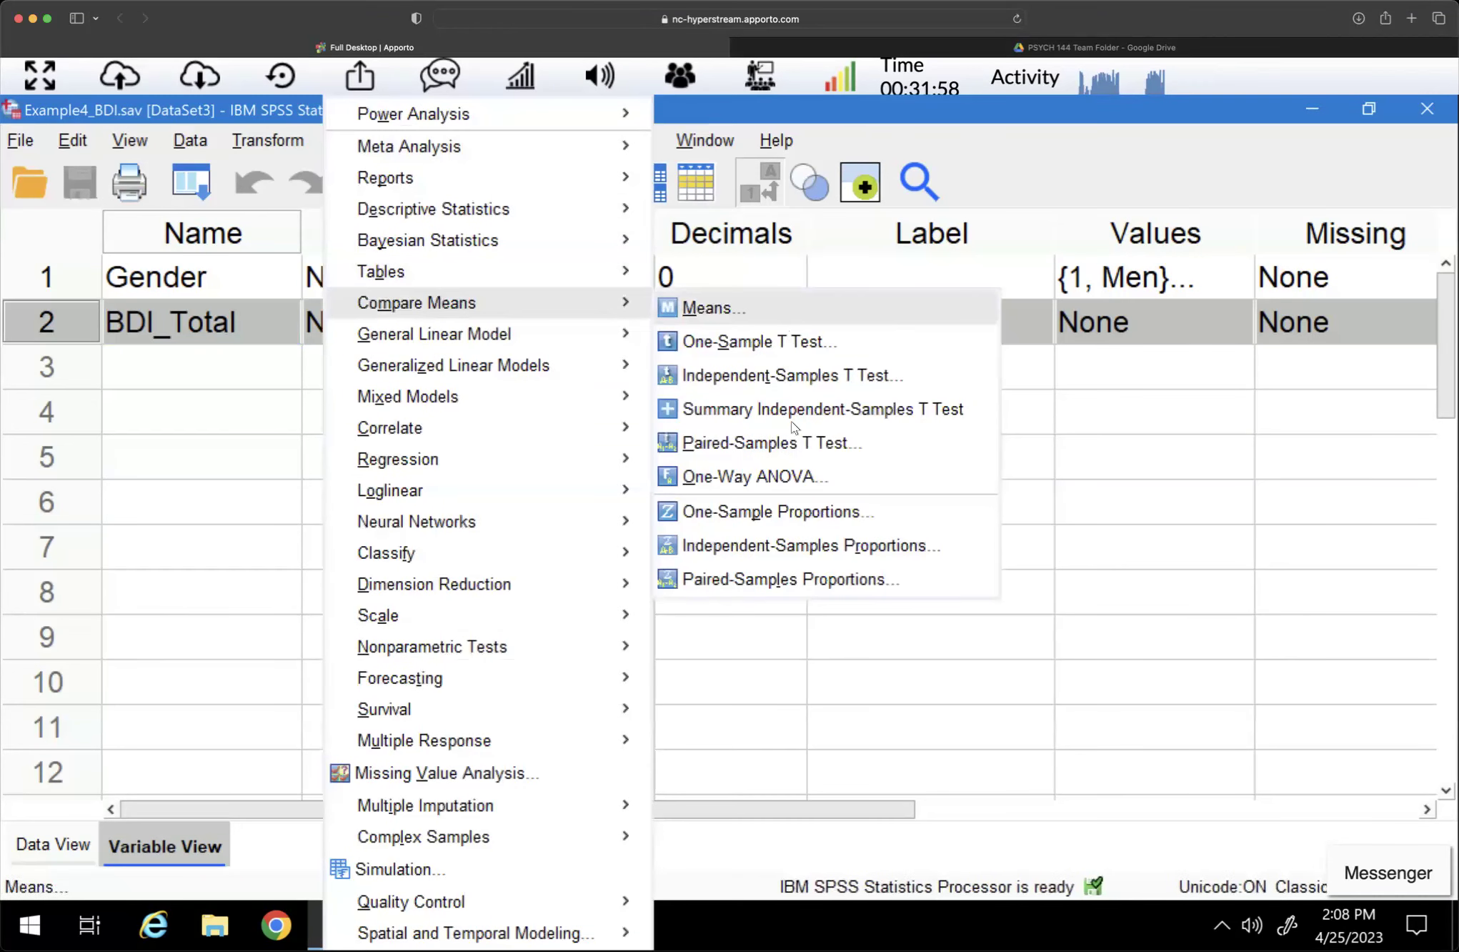
{"action": "left_click", "coordinate": [720, 477]}
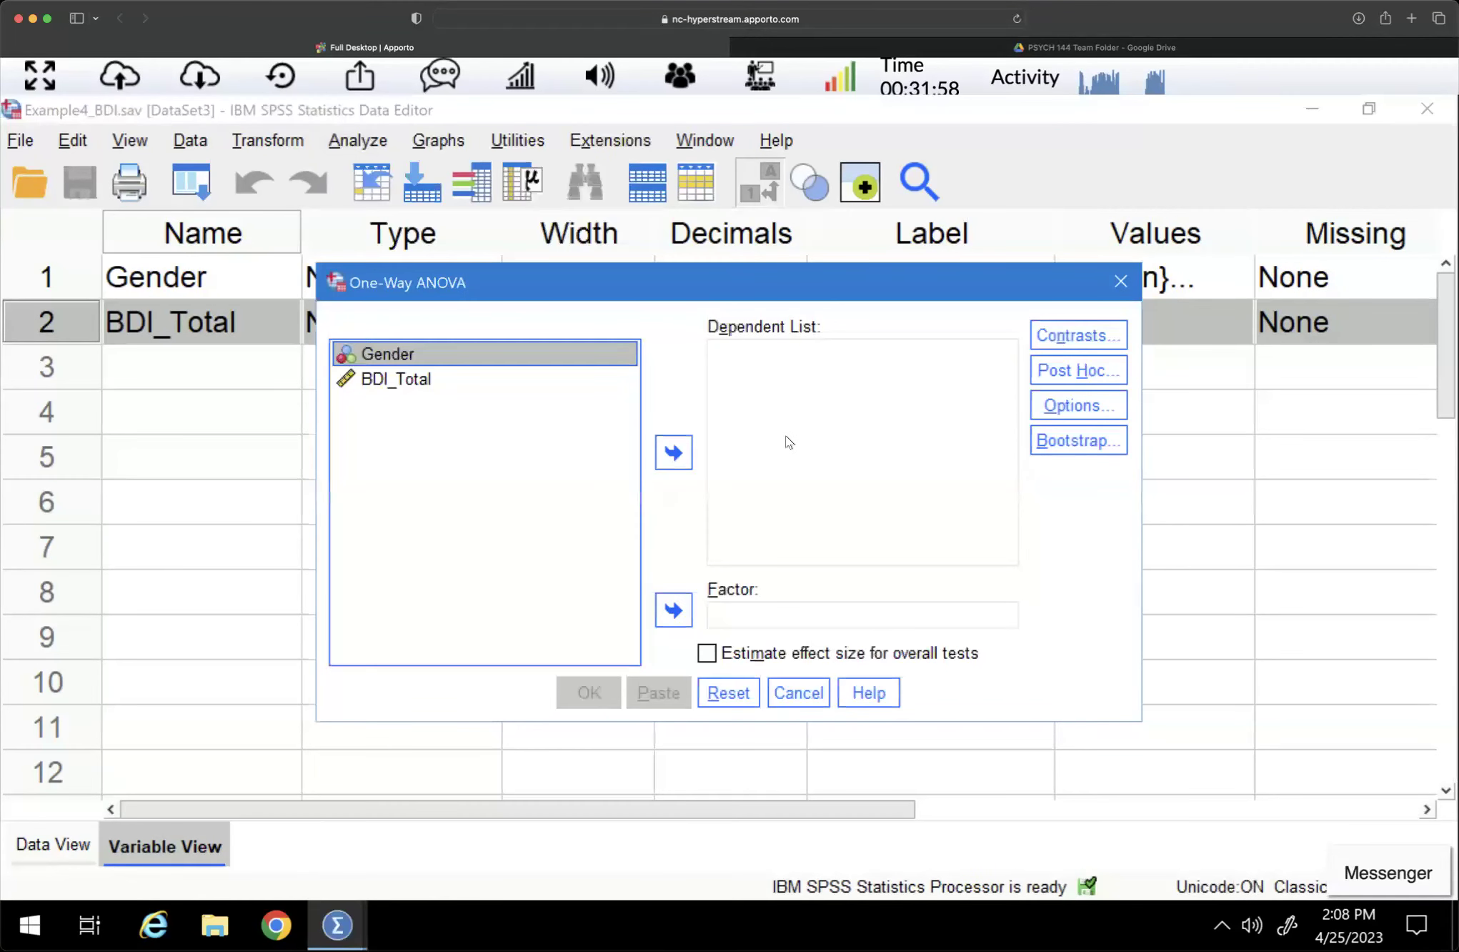
{"action": "left_click", "coordinate": [397, 358]}
{"action": "left_click", "coordinate": [412, 381]}
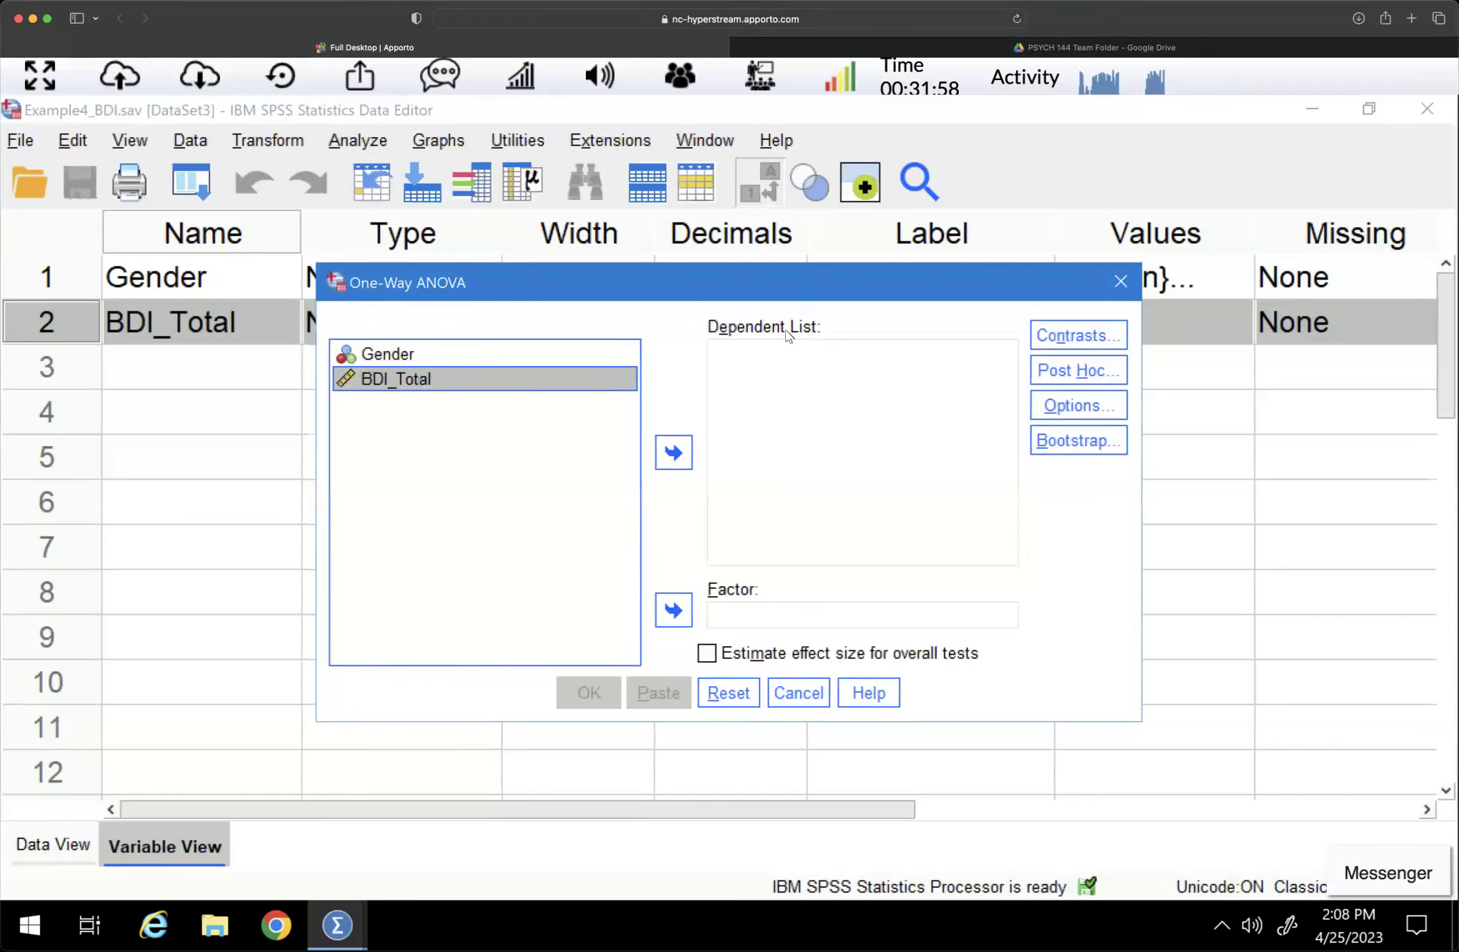
{"action": "left_click", "coordinate": [669, 455]}
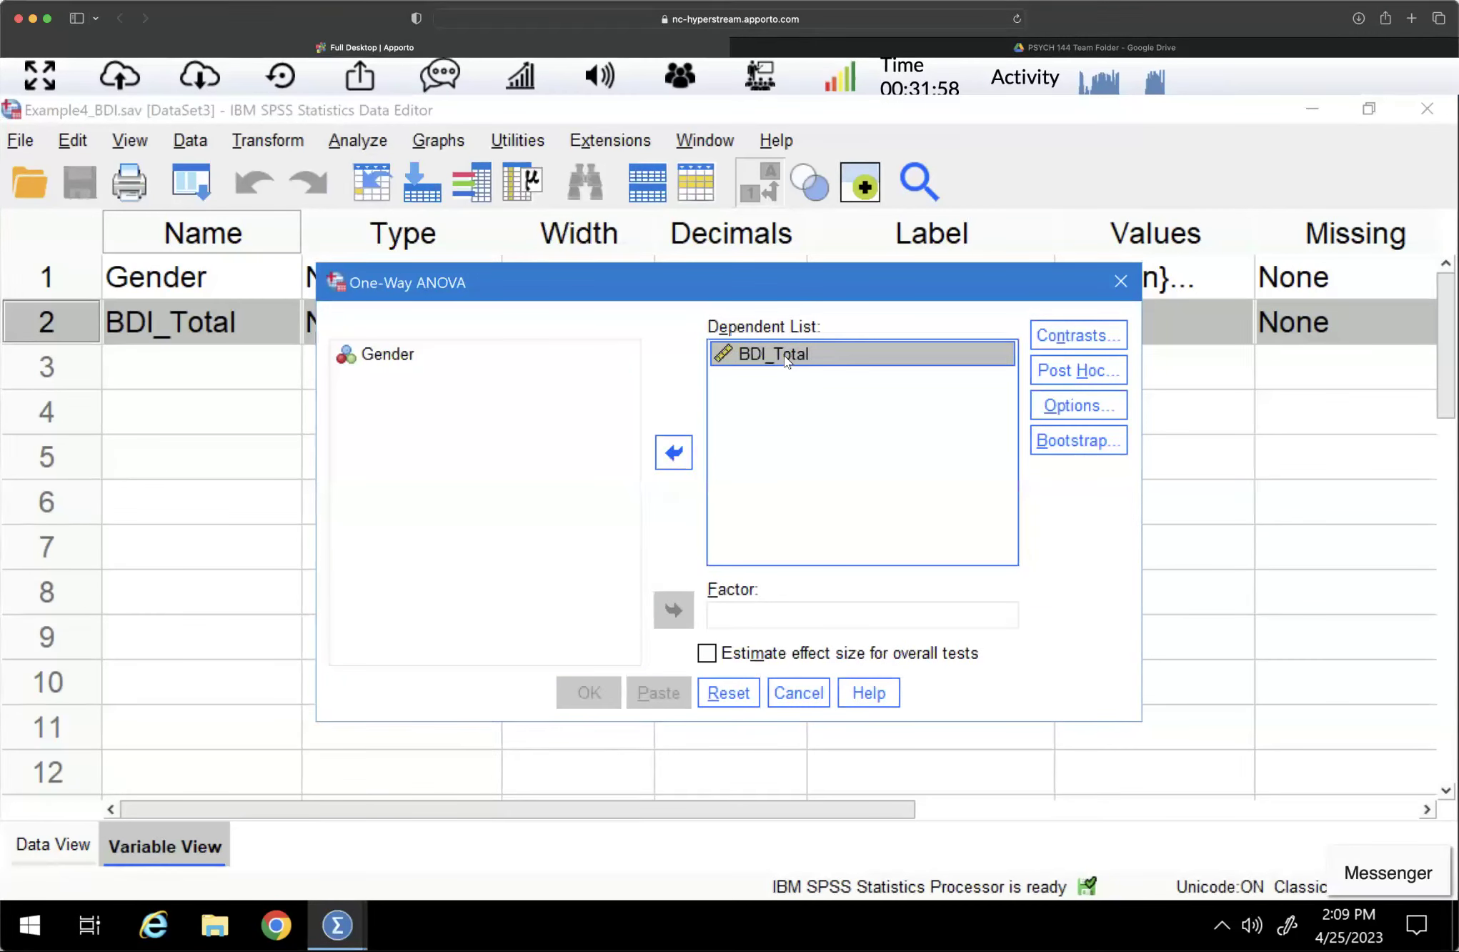
{"action": "left_click", "coordinate": [372, 354]}
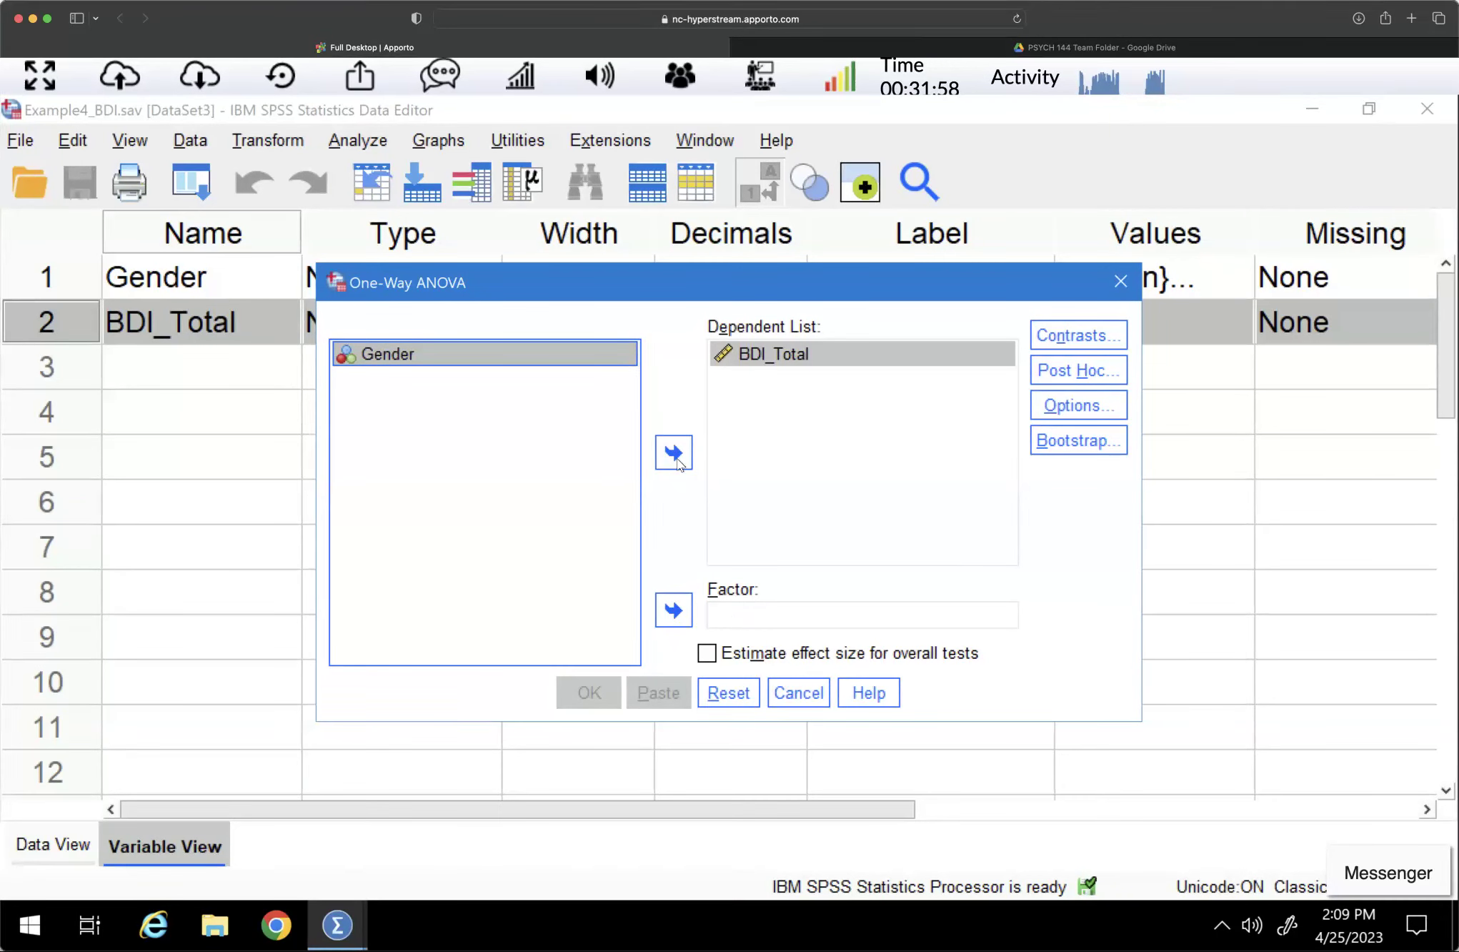
{"action": "left_click", "coordinate": [673, 610]}
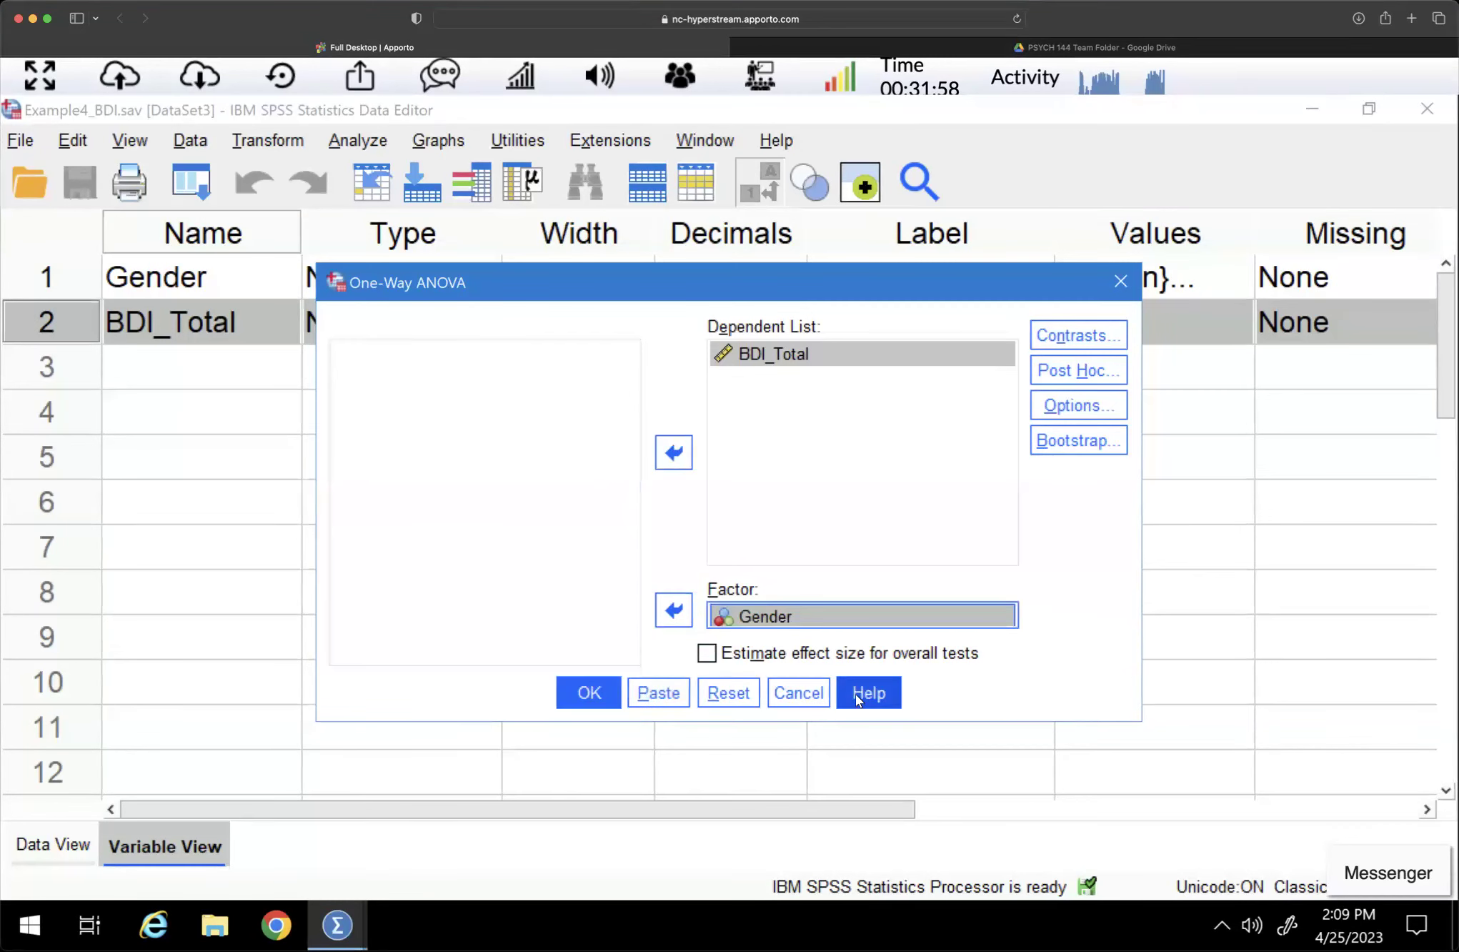
{"action": "left_click", "coordinate": [708, 654]}
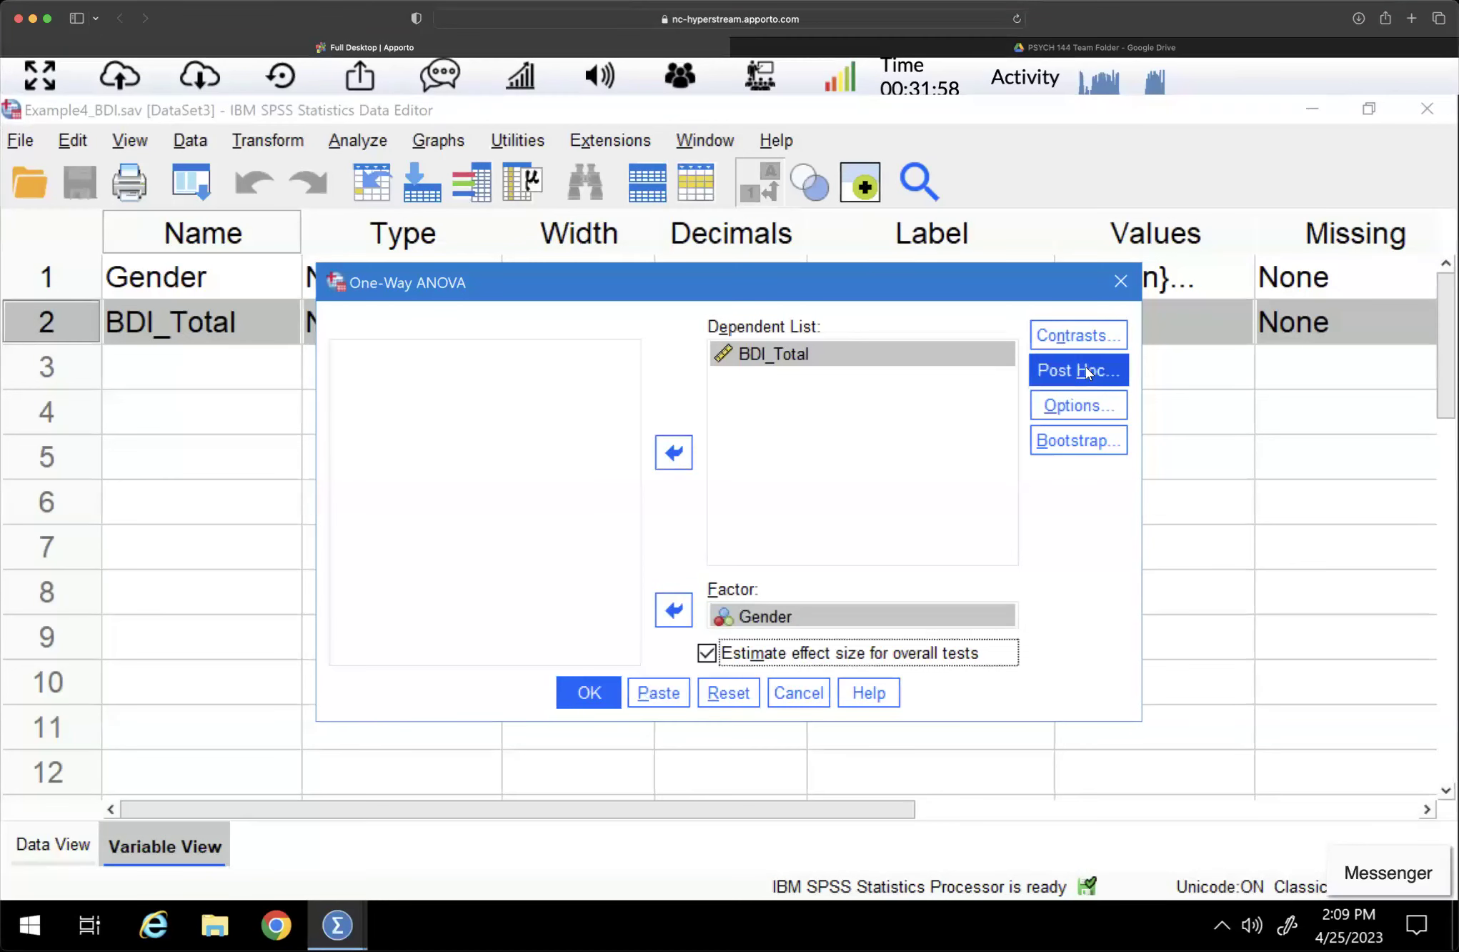
Tick Tukey under Equal Variances Assumed in the Post Hoc dialog
{"action": "left_click", "coordinate": [1109, 368]}
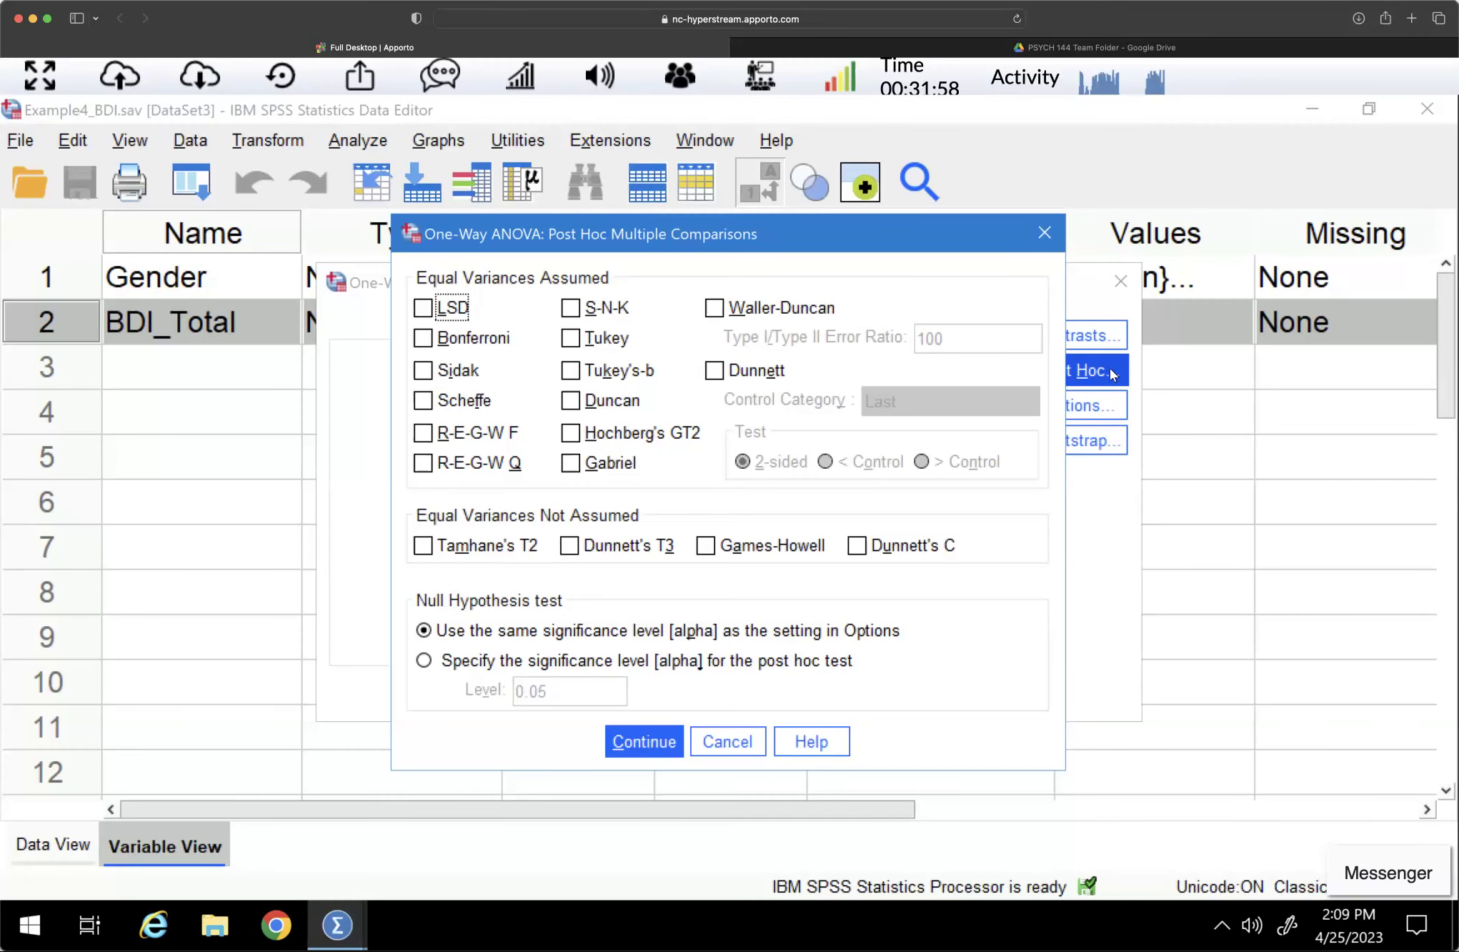
{"action": "left_click", "coordinate": [569, 338]}
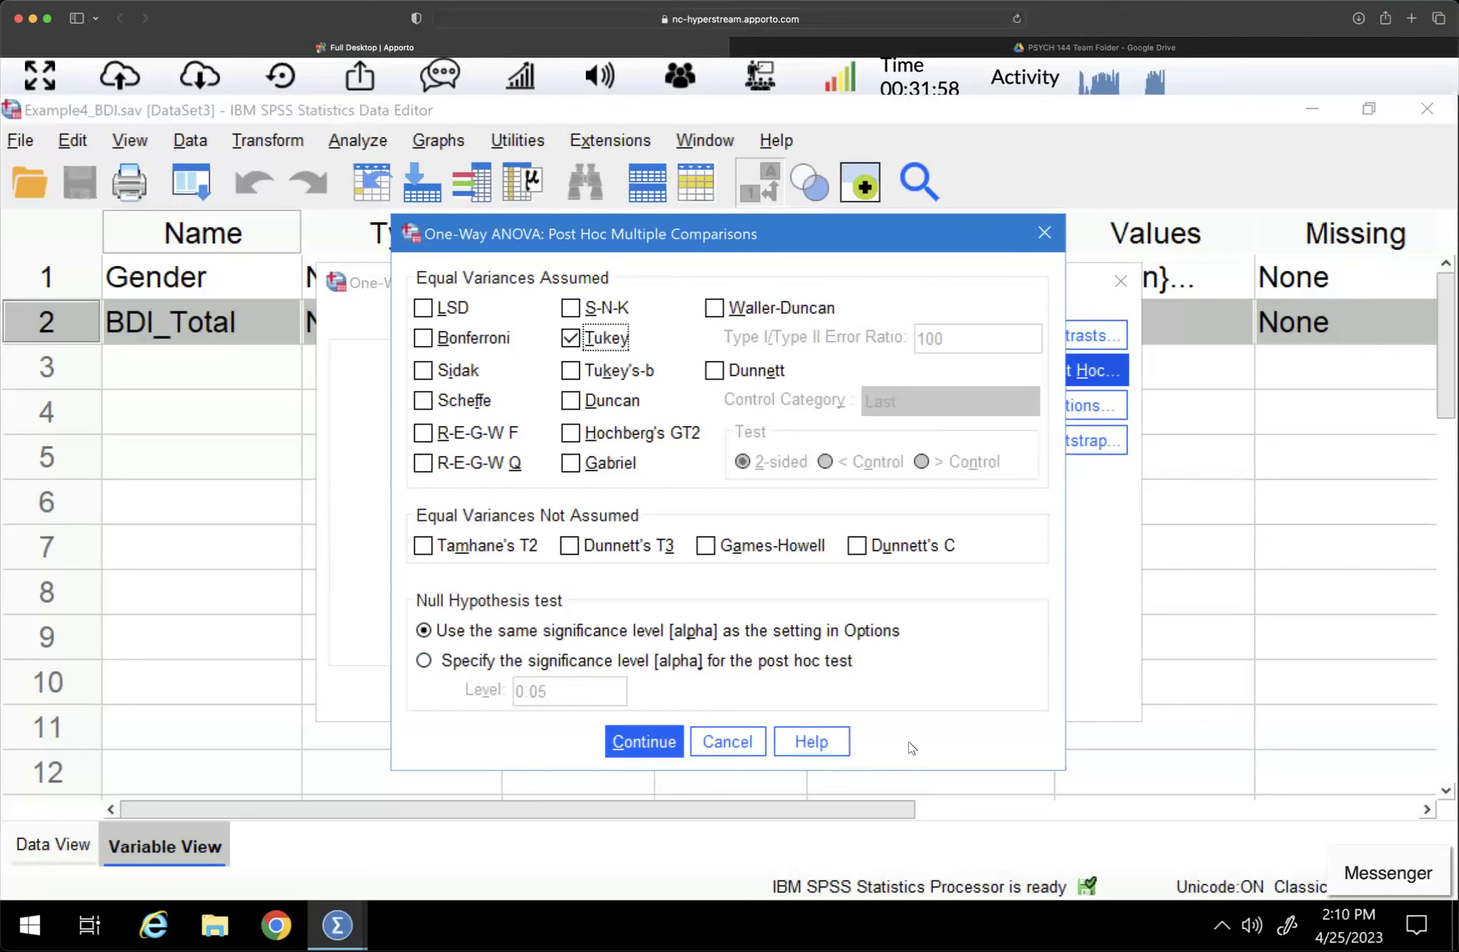
Keep the Tukey choice and tick Descriptive and Homogeneity of variance test in Options
{"action": "left_click", "coordinate": [642, 742]}
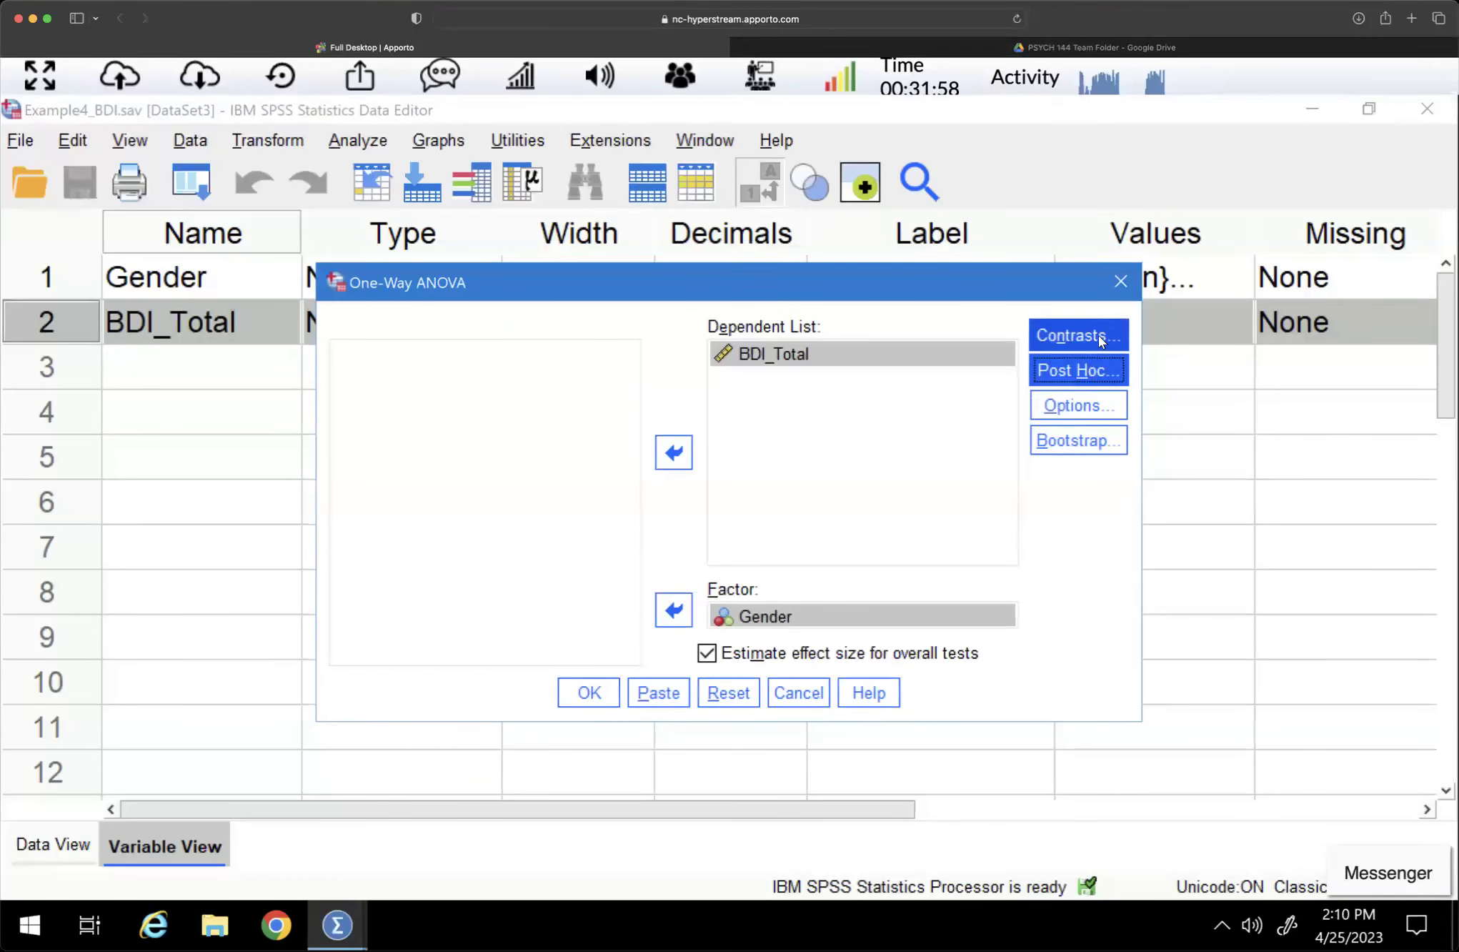
{"action": "left_click", "coordinate": [1090, 399]}
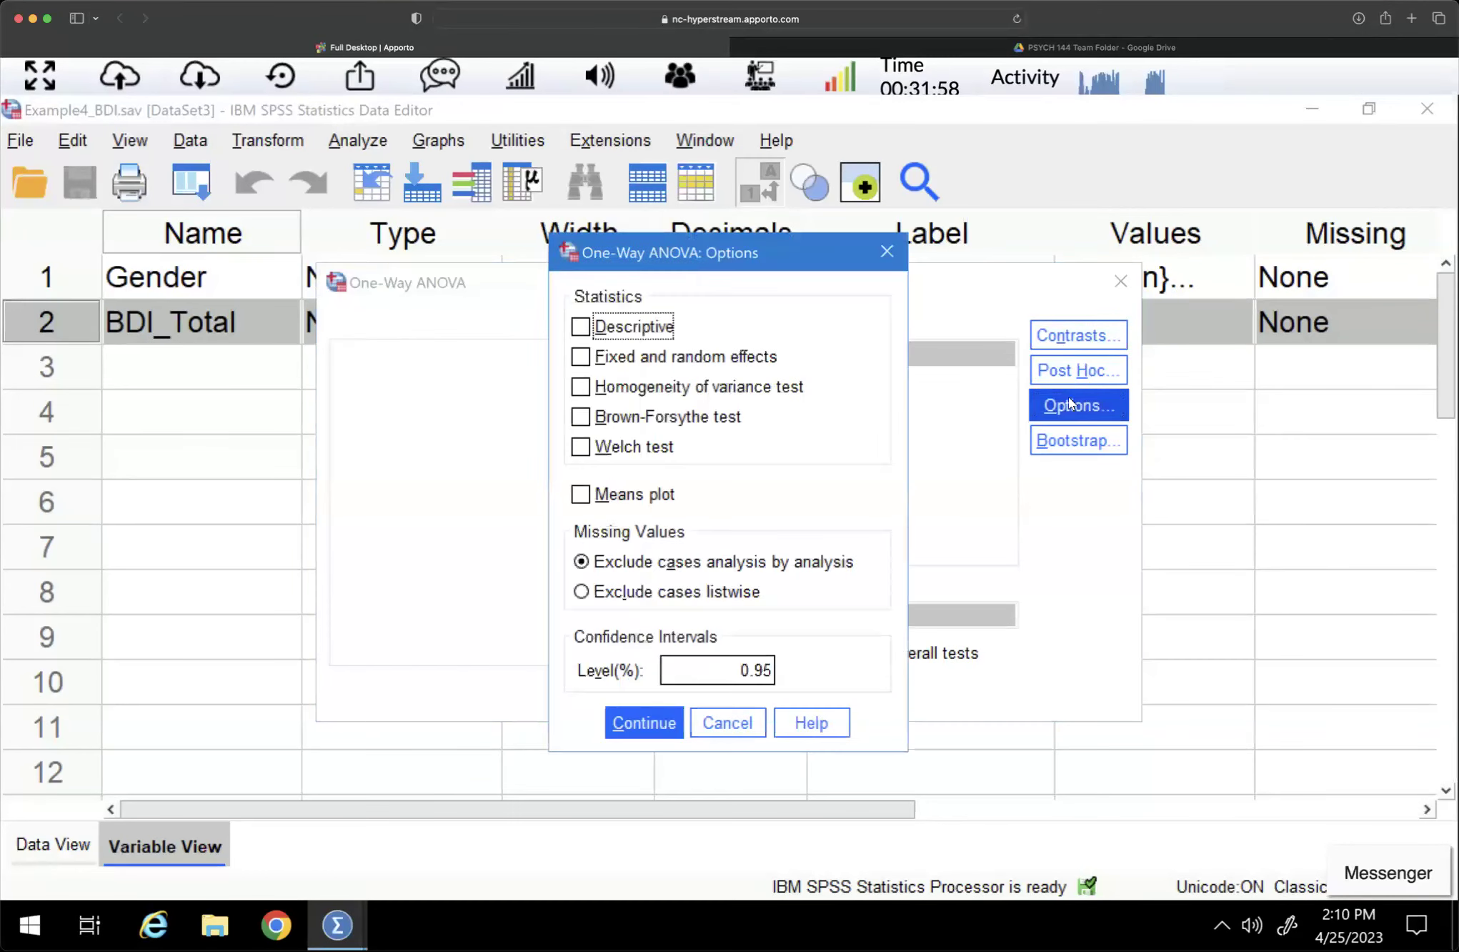
{"action": "left_click", "coordinate": [580, 327]}
{"action": "left_click", "coordinate": [582, 388]}
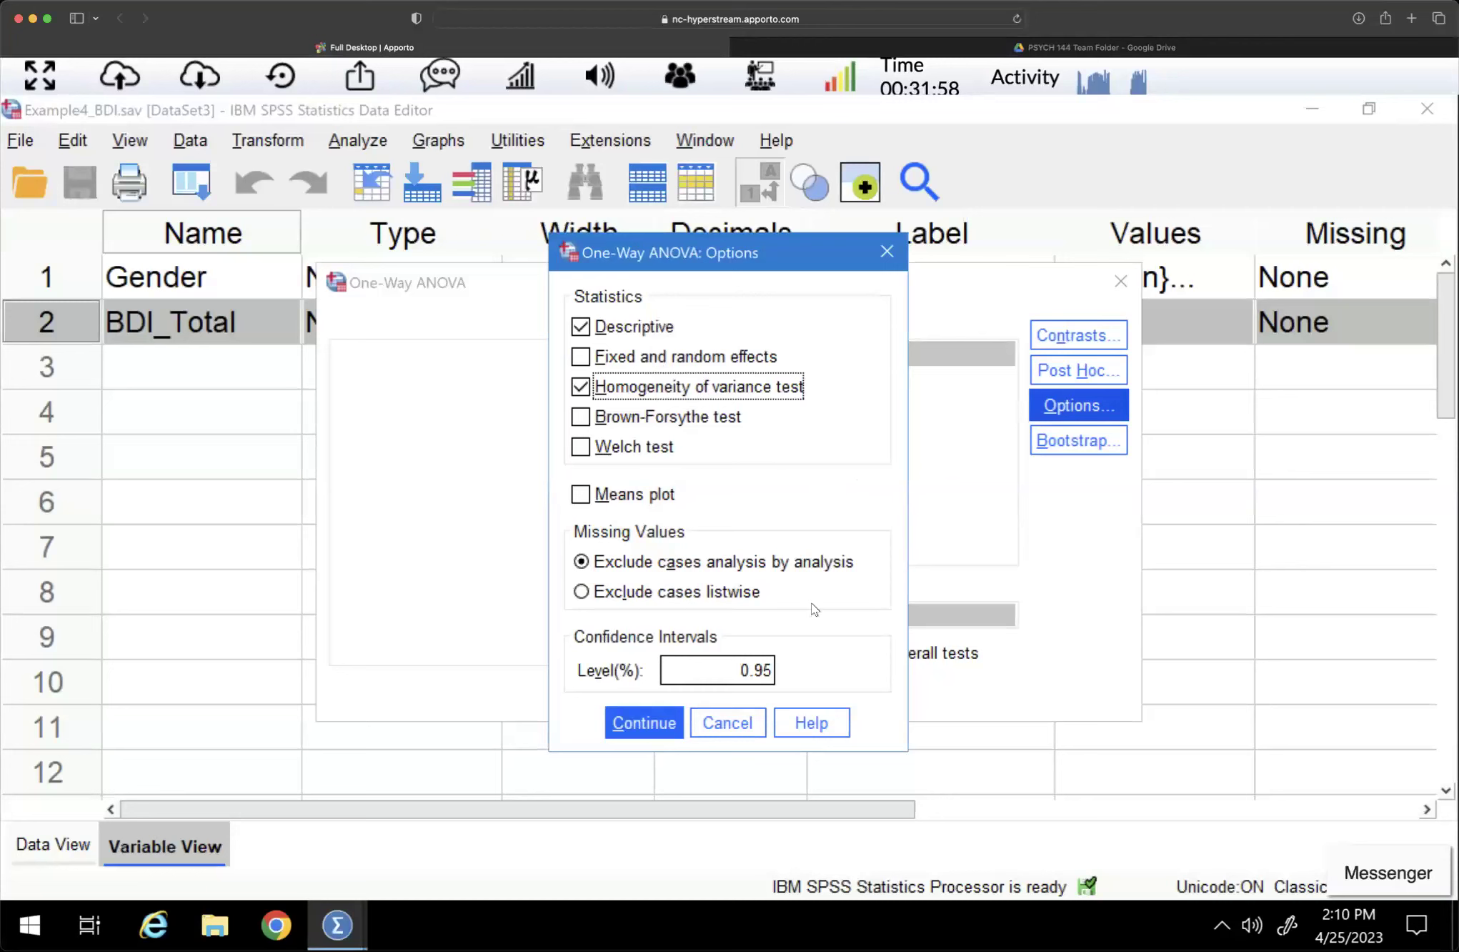
{"action": "left_click", "coordinate": [642, 723]}
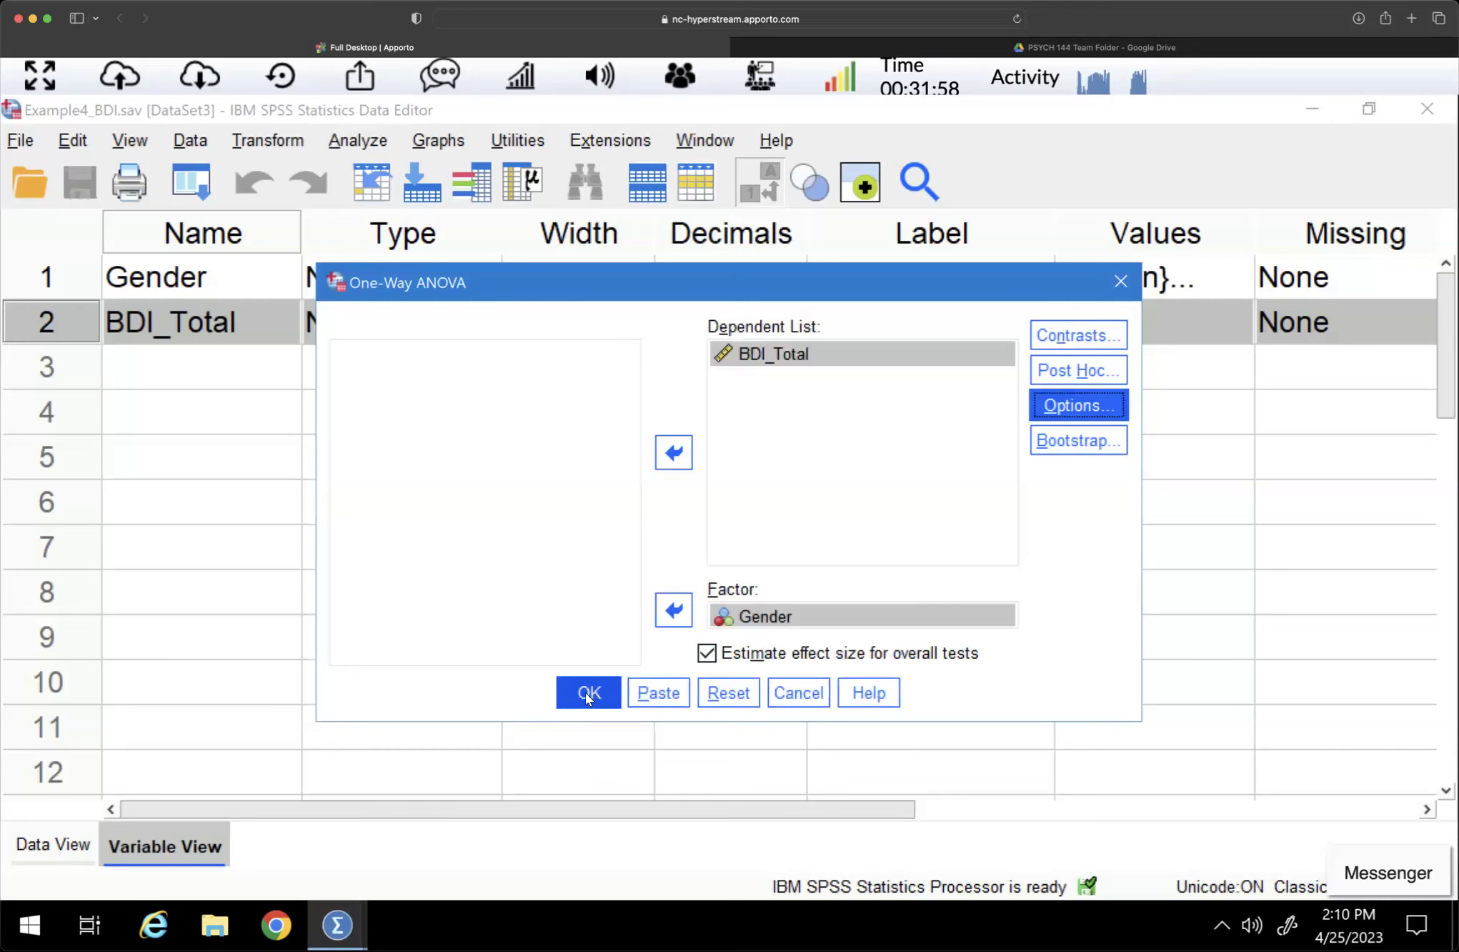
Run the ANOVA and read the output tables: F = .306, p = .737, eta-squared .004
{"action": "left_click", "coordinate": [588, 693]}
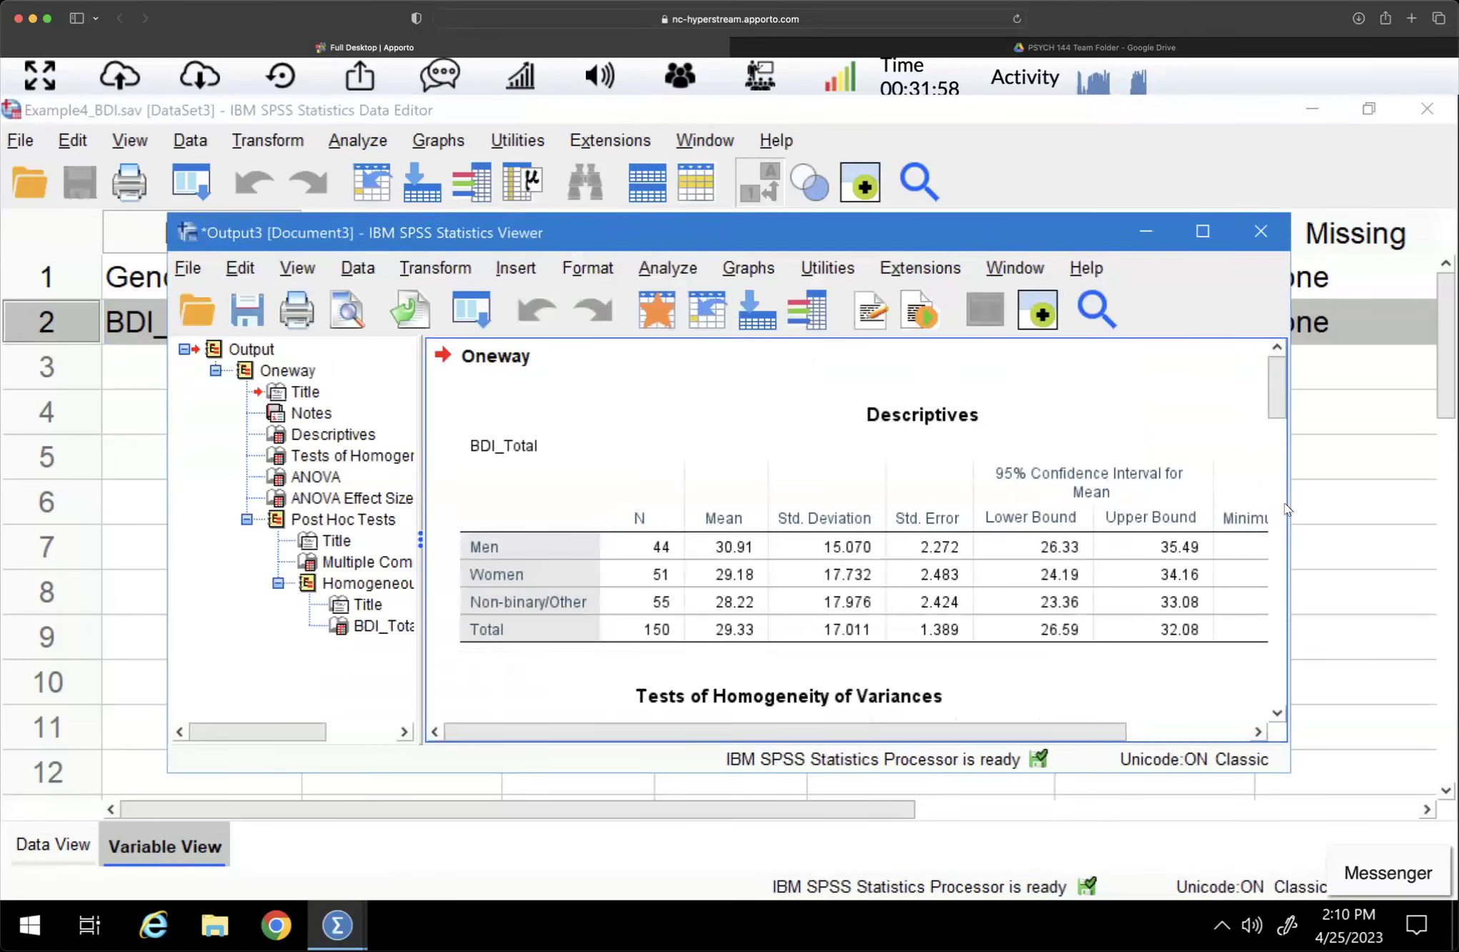
{"action": "left_click_drag", "start_coordinate": [1289, 500], "coordinate": [1422, 503]}
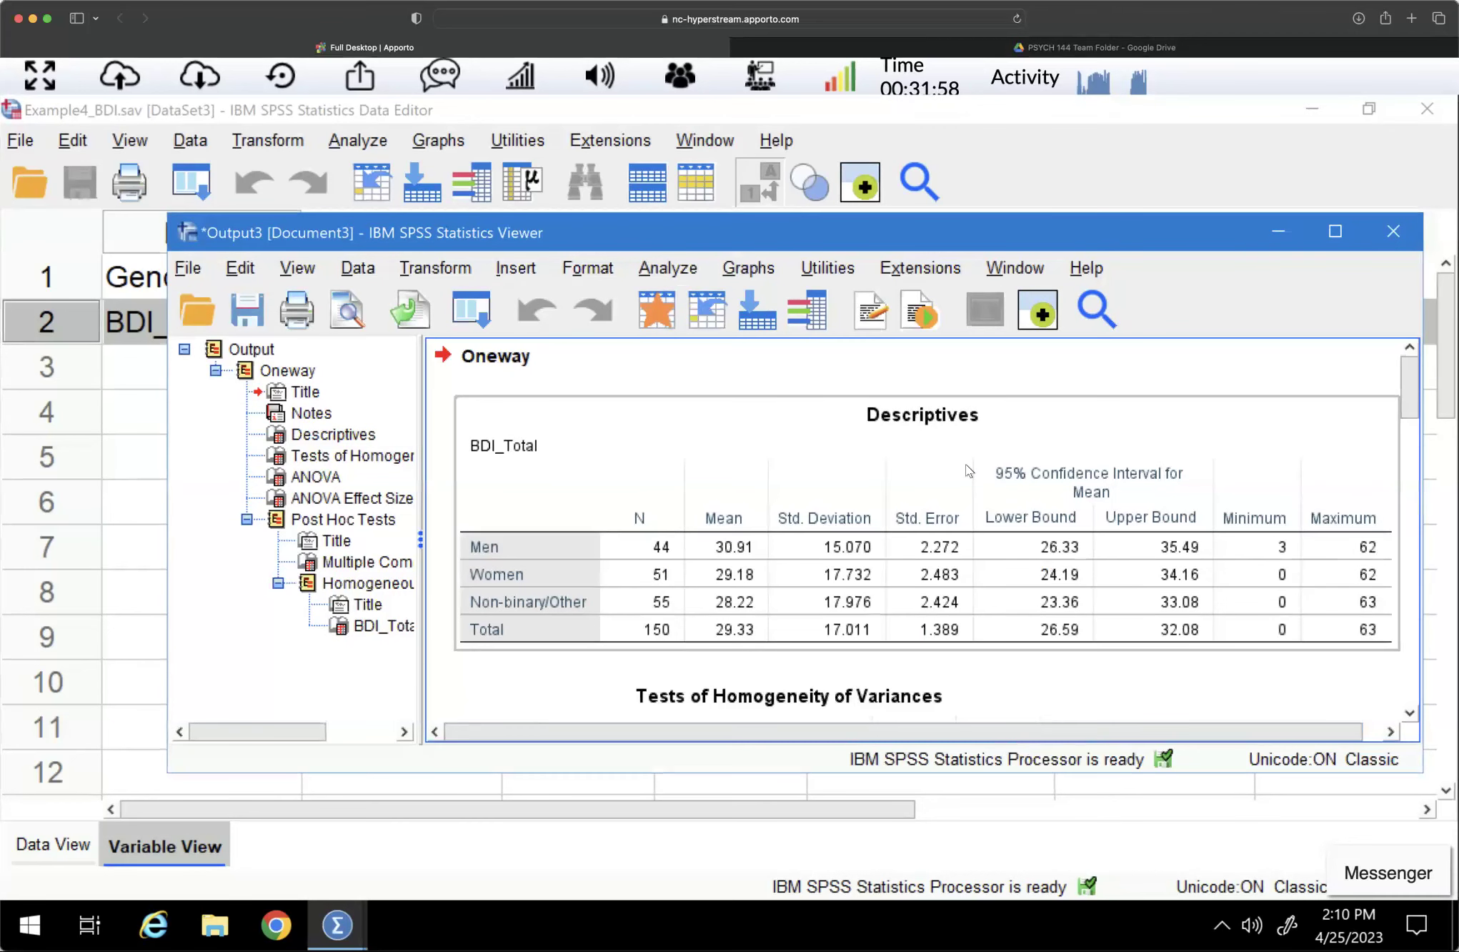
{"action": "scroll", "coordinate": [968, 470], "scroll_direction": "down", "scroll_amount": 3}
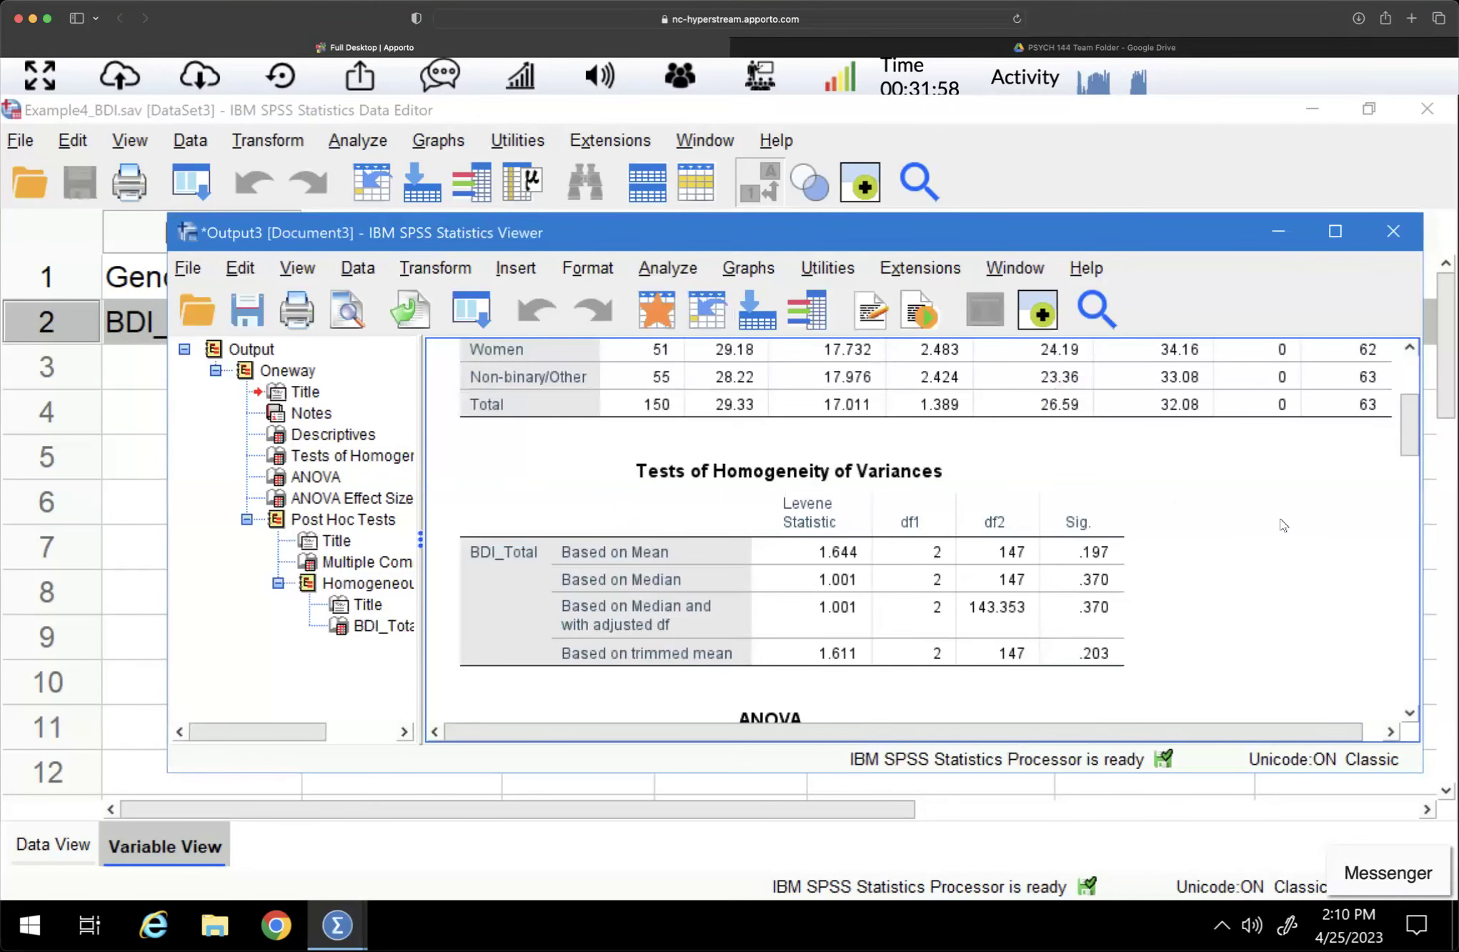
{"action": "scroll", "coordinate": [1284, 525], "scroll_direction": "up", "scroll_amount": 2}
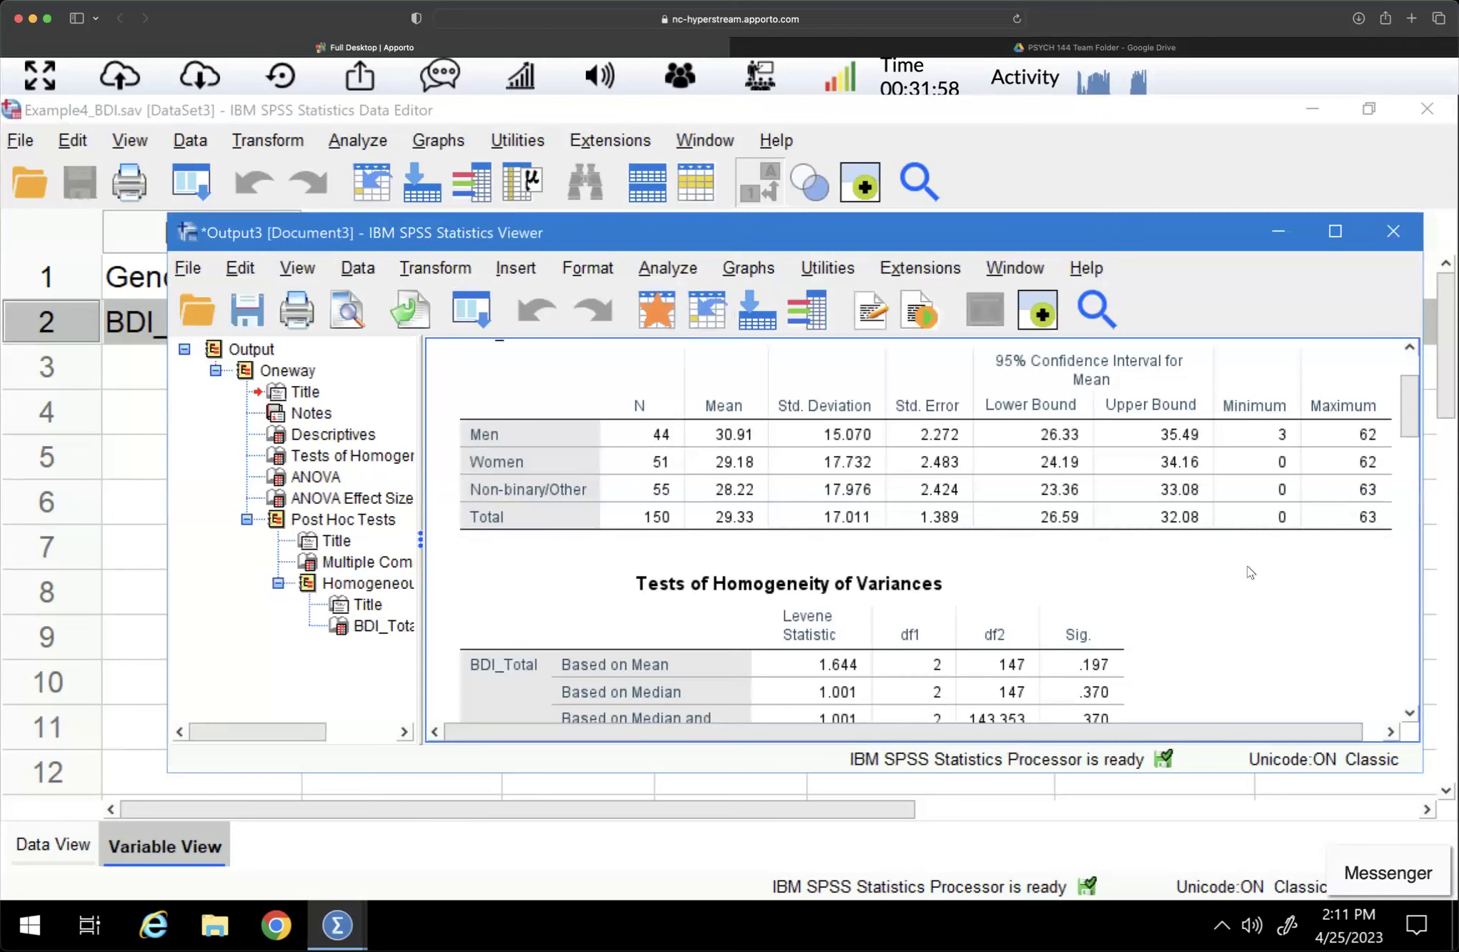
{"action": "scroll", "coordinate": [1247, 565], "scroll_direction": "down", "scroll_amount": 2}
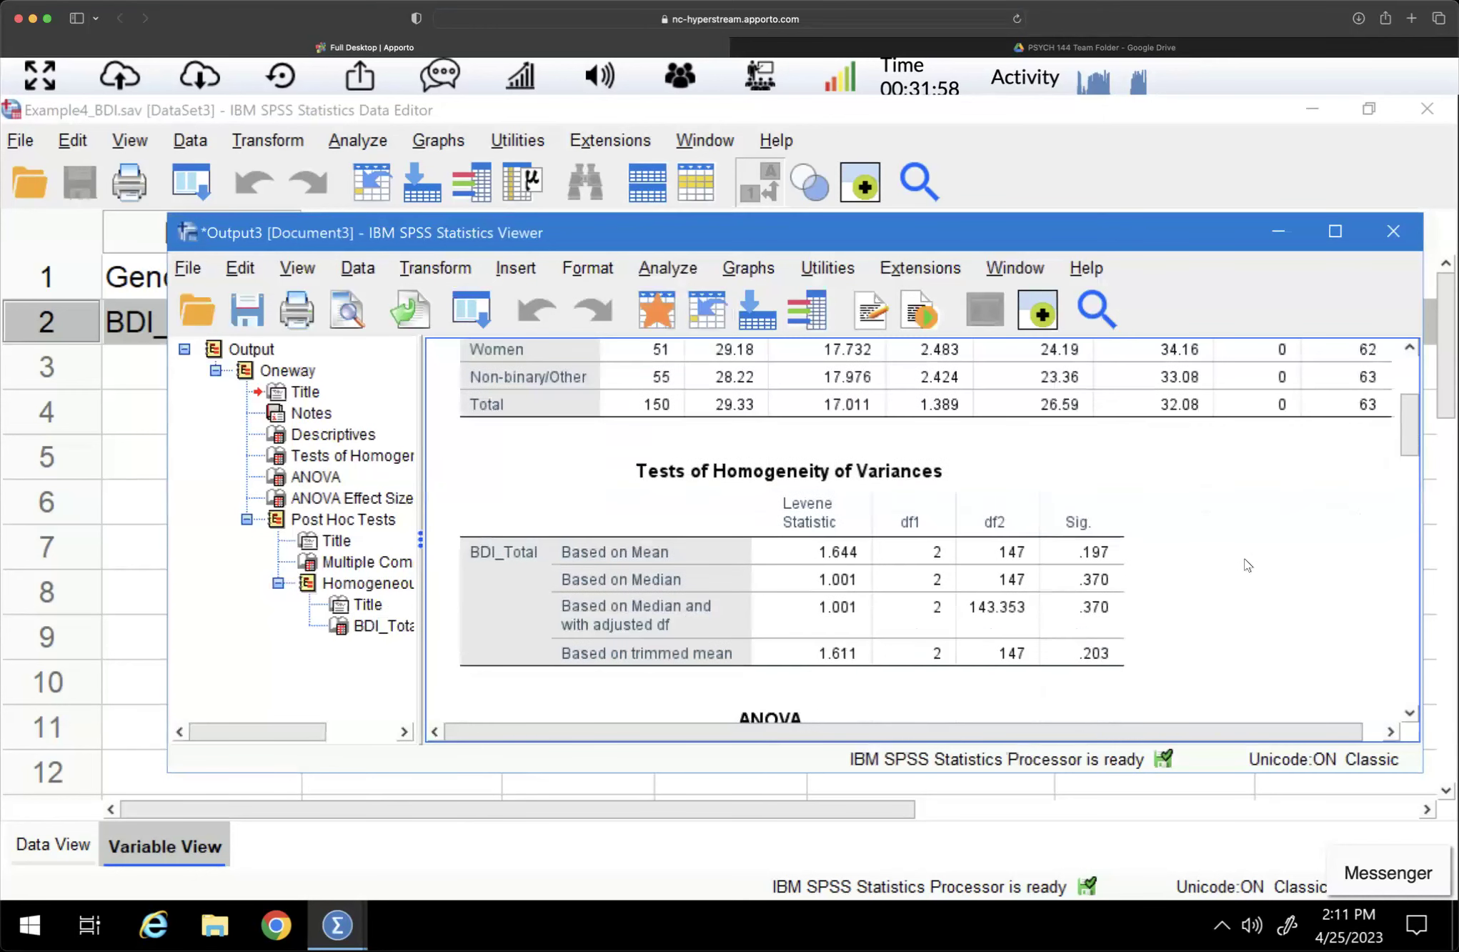
{"action": "scroll", "coordinate": [1246, 566], "scroll_direction": "down", "scroll_amount": 4}
{"action": "scroll", "coordinate": [1247, 565], "scroll_direction": "down", "scroll_amount": 2}
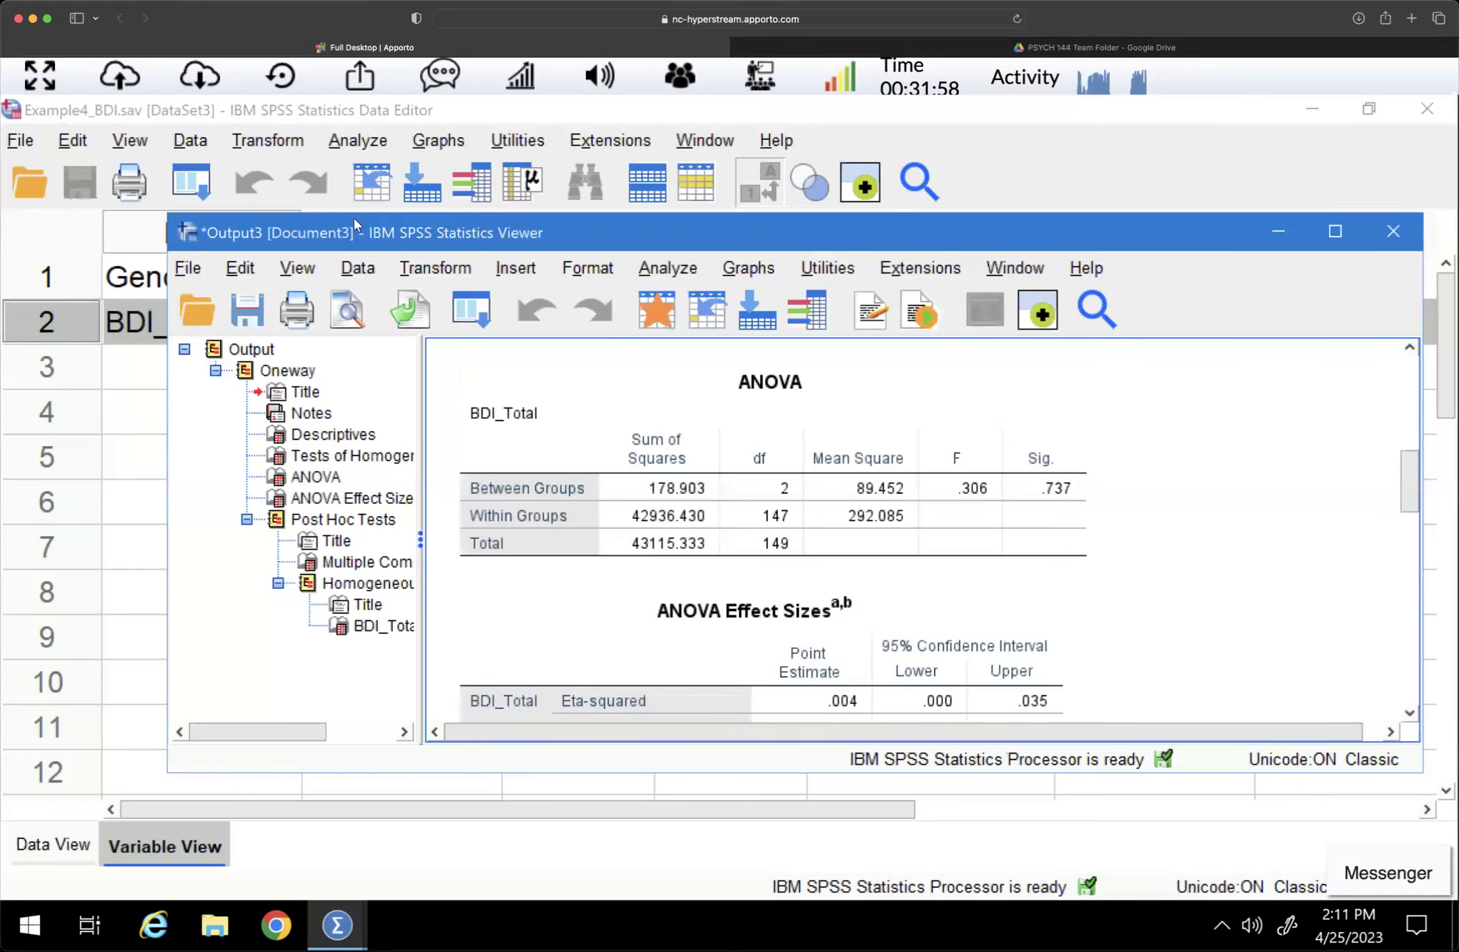
Set the output export target to 'BDI Output.doc' on the Desktop as a Word document
{"action": "left_click", "coordinate": [187, 267]}
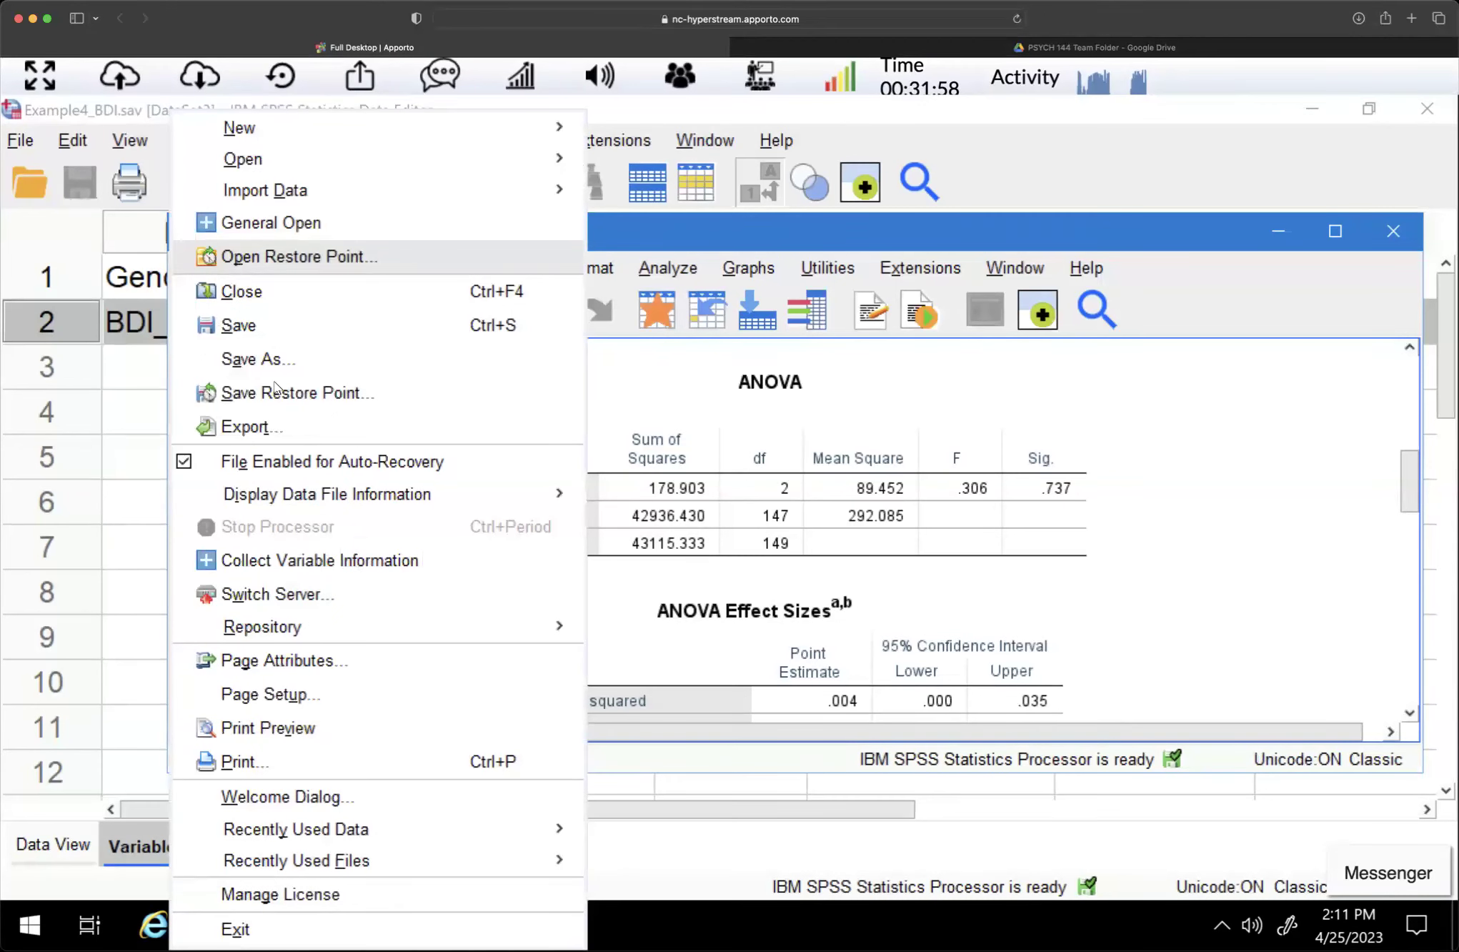
{"action": "left_click", "coordinate": [253, 427]}
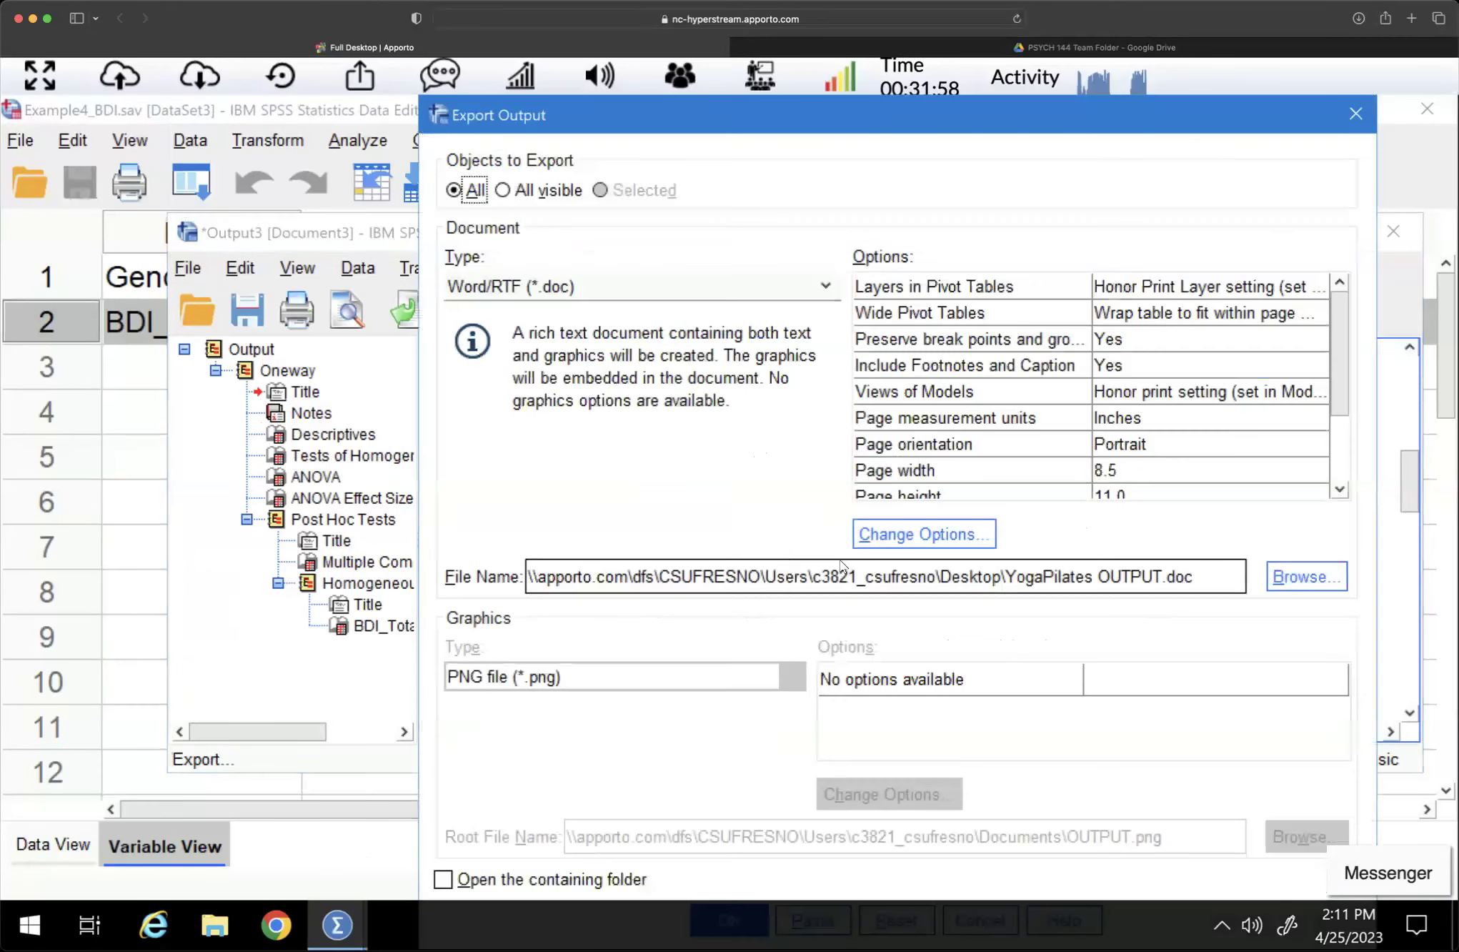
{"action": "left_click", "coordinate": [1305, 584]}
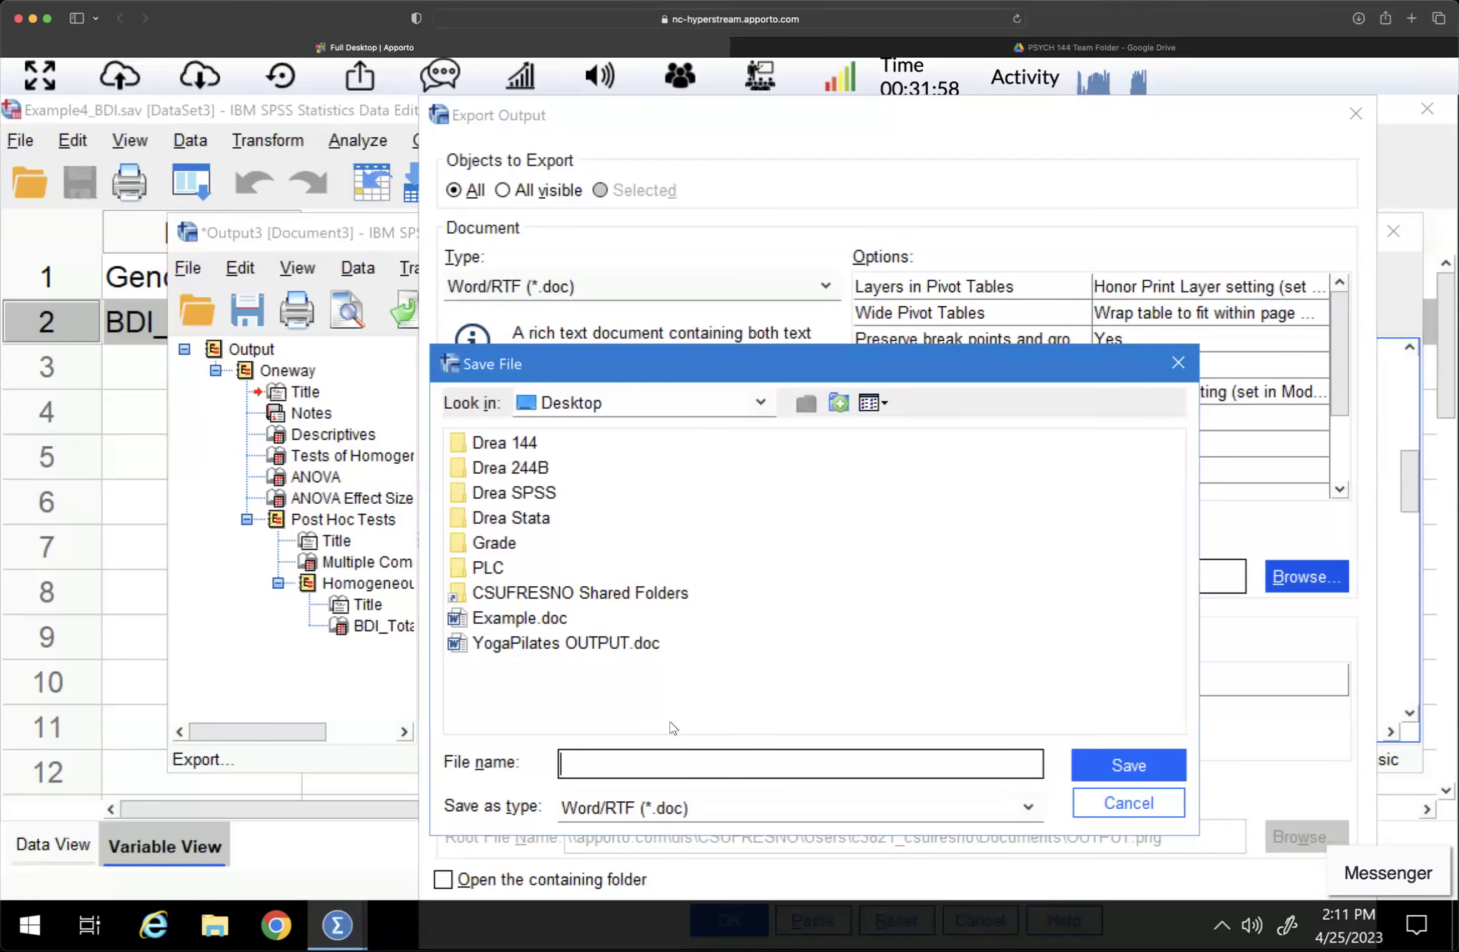
{"action": "type", "text": "B"}
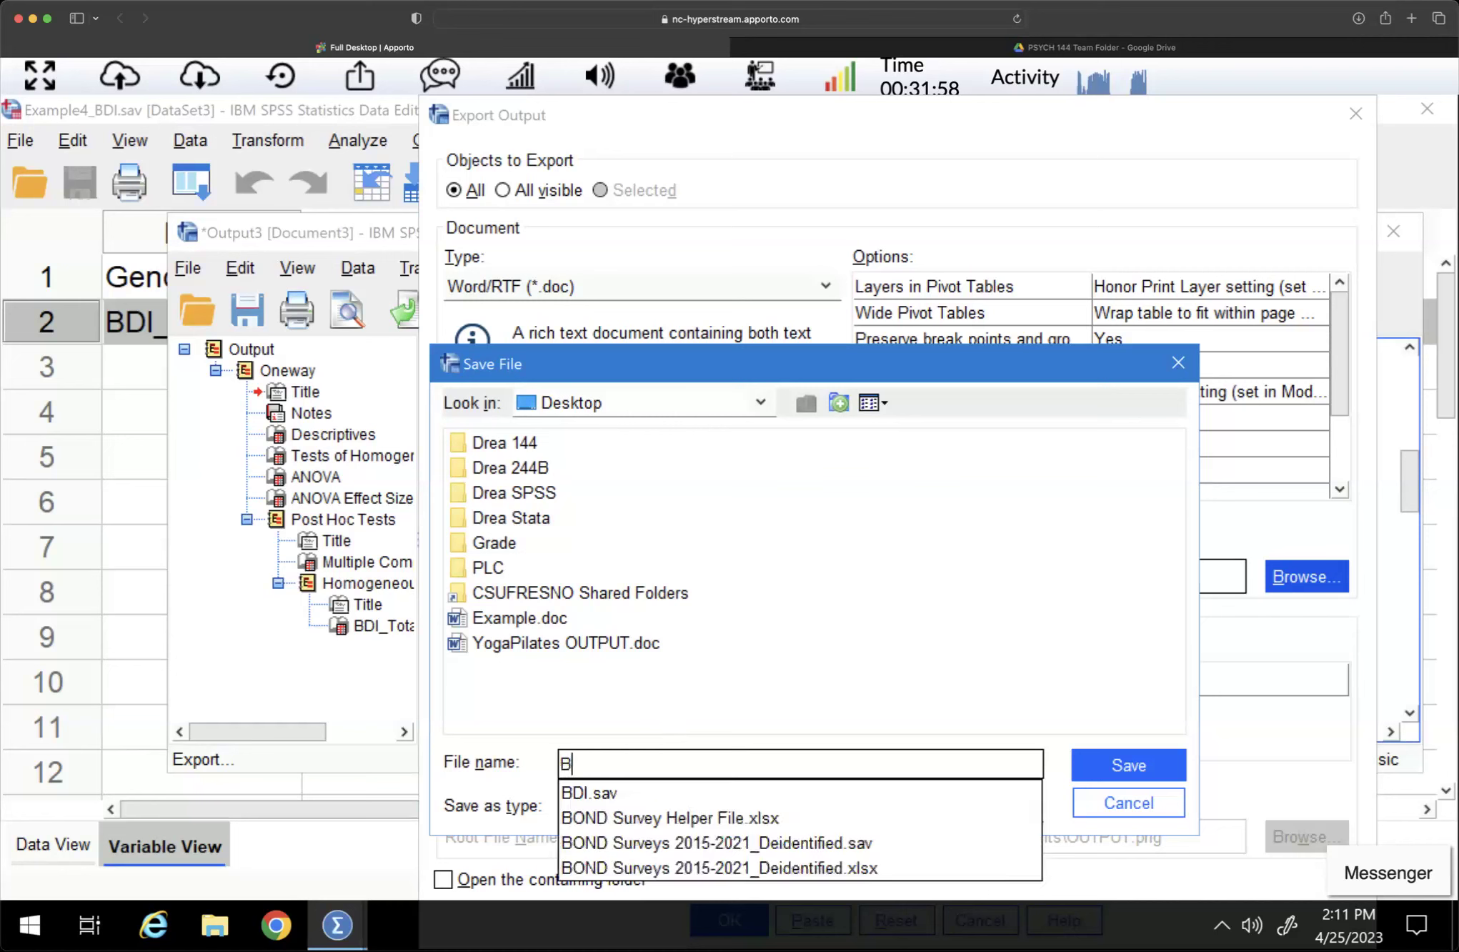
{"action": "type", "text": "DI Outp"}
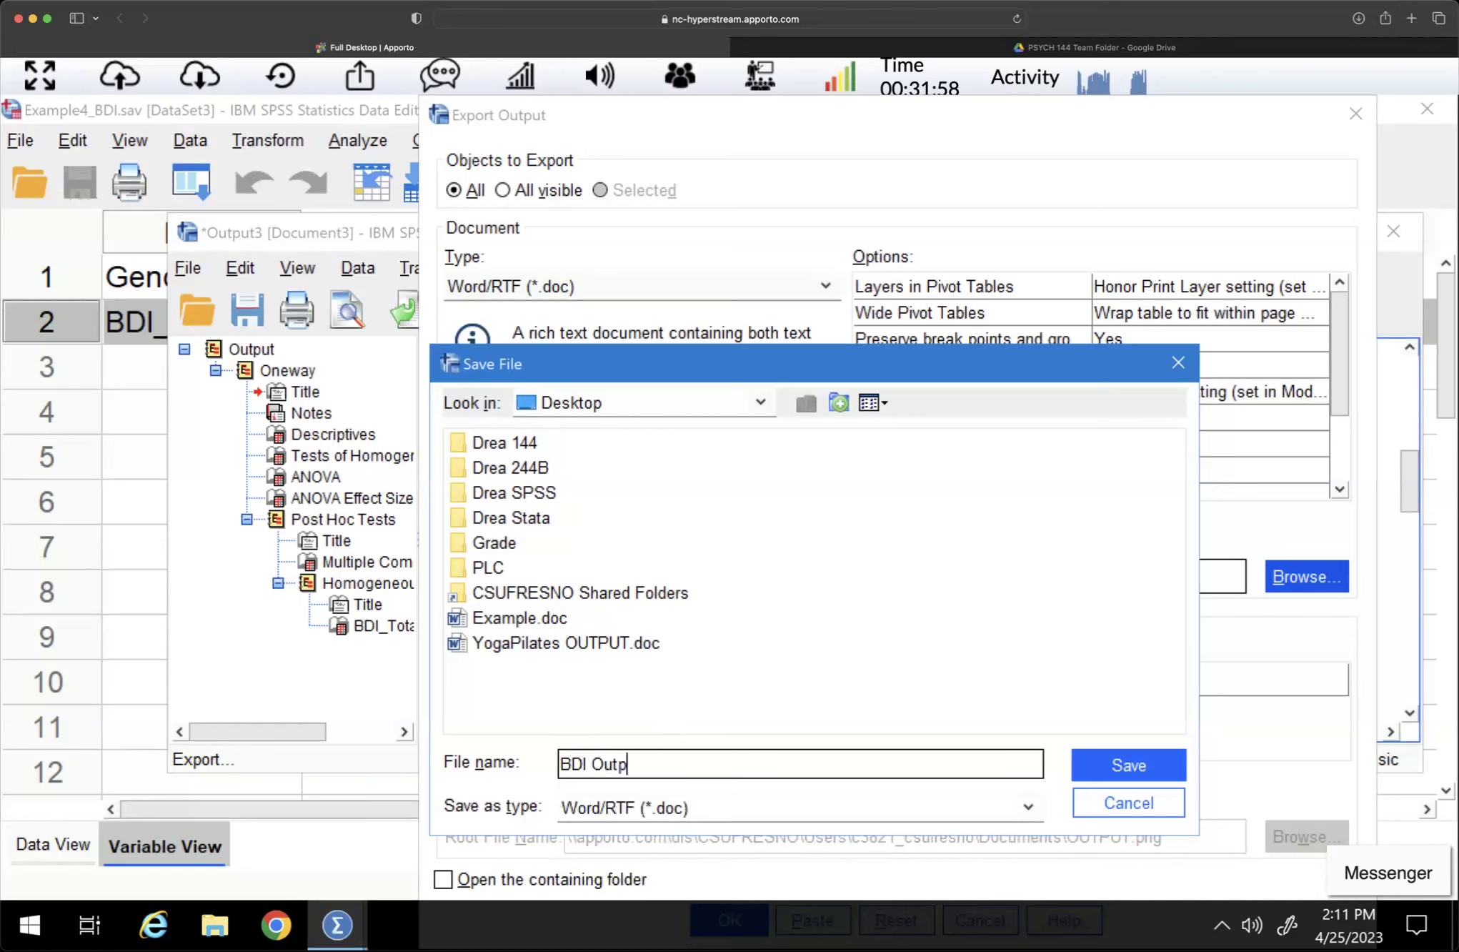
{"action": "type", "text": "ut"}
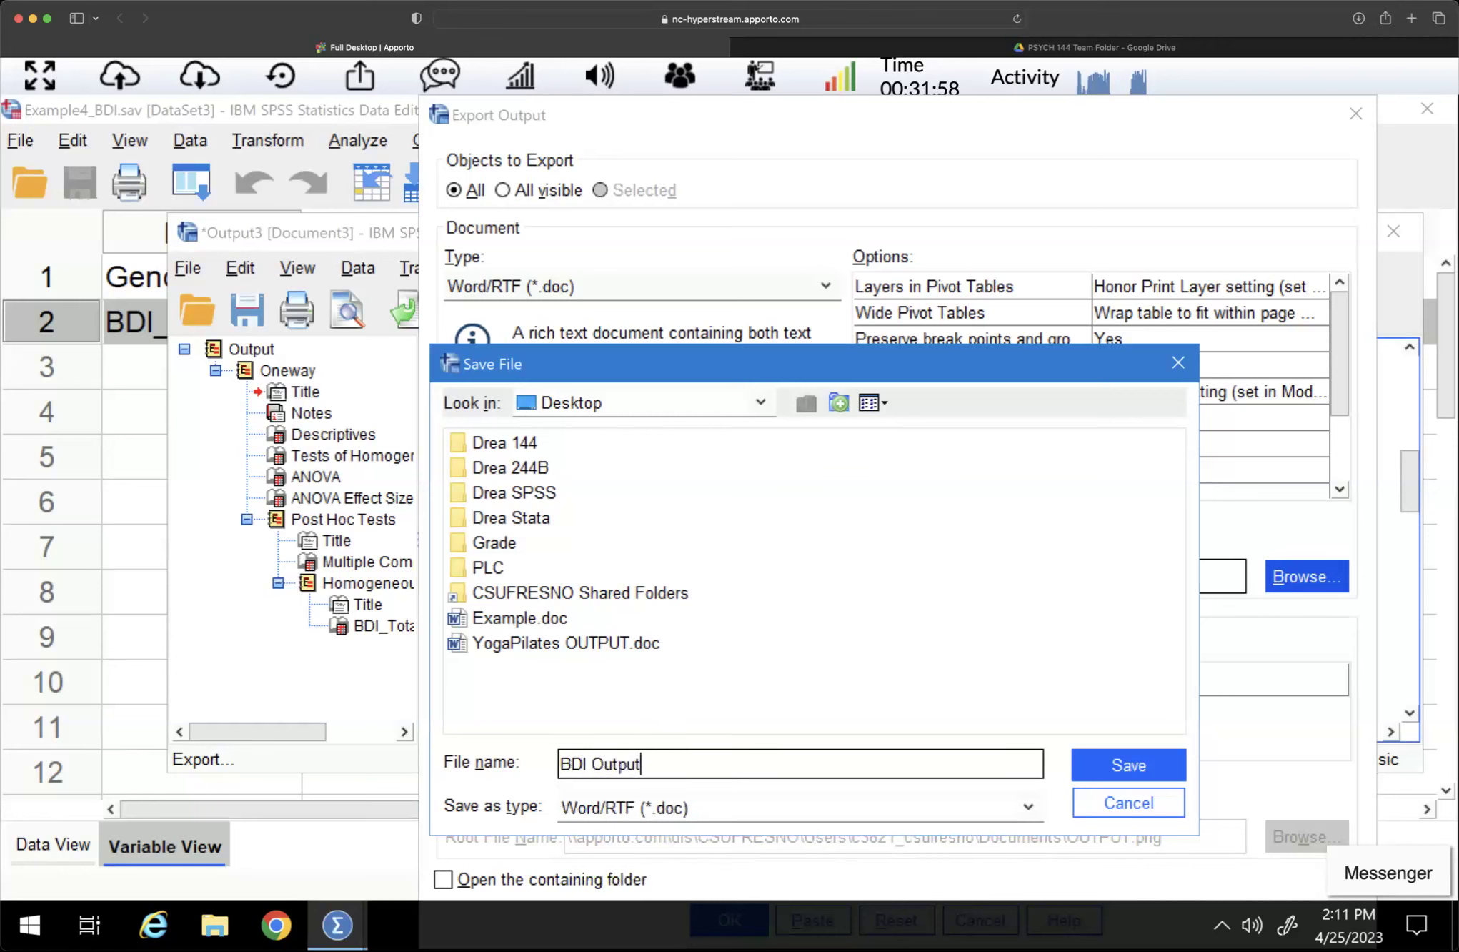
{"action": "left_click", "coordinate": [1113, 765]}
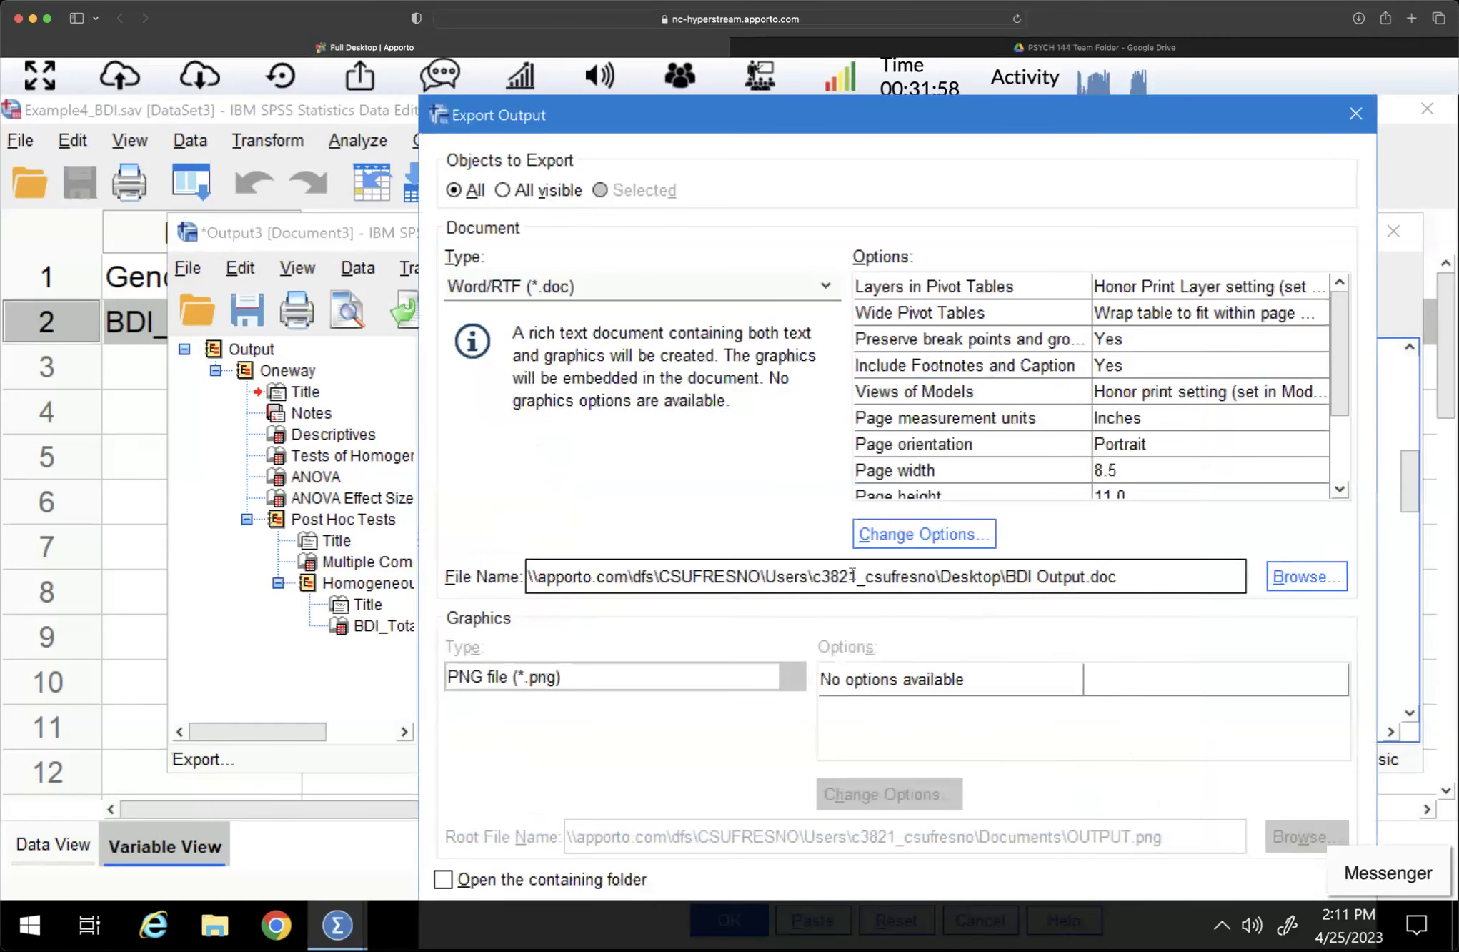